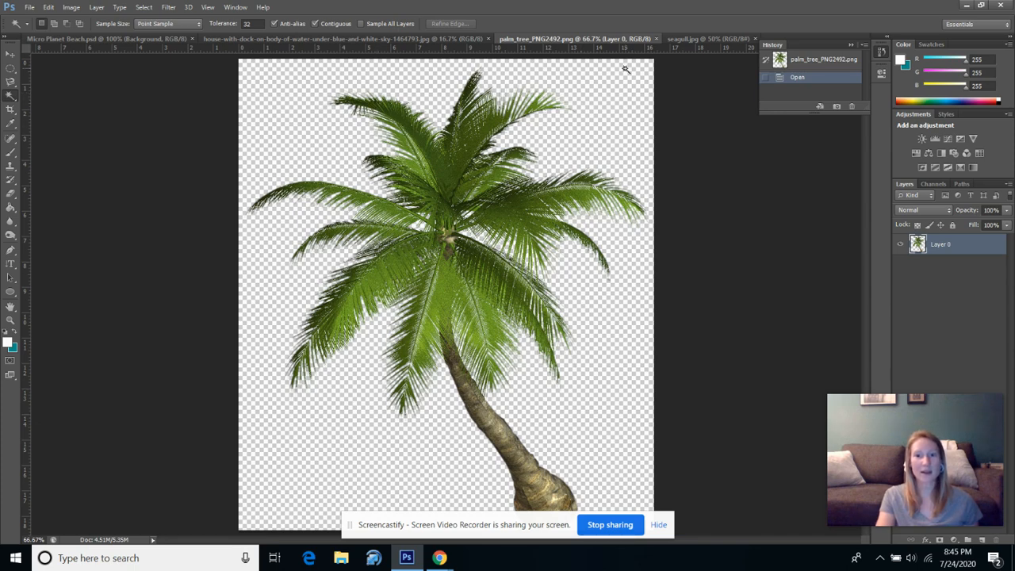
Select the blue house in the house-with-dock photo by tracing its walls and roof with the Magnetic Lasso tool.
{"action": "left_click", "coordinate": [698, 40]}
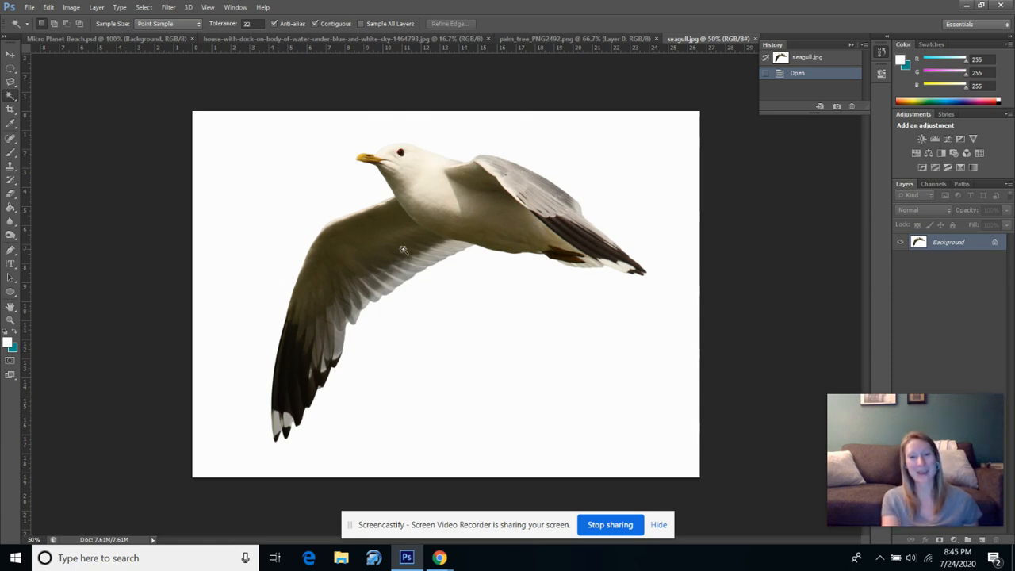
{"action": "left_click", "coordinate": [553, 39]}
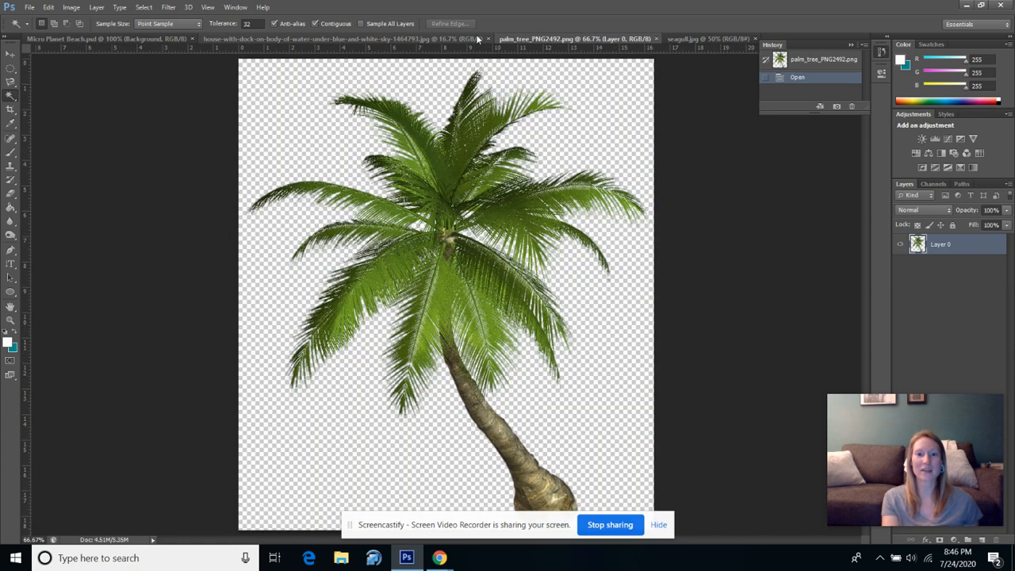
{"action": "left_click", "coordinate": [476, 39]}
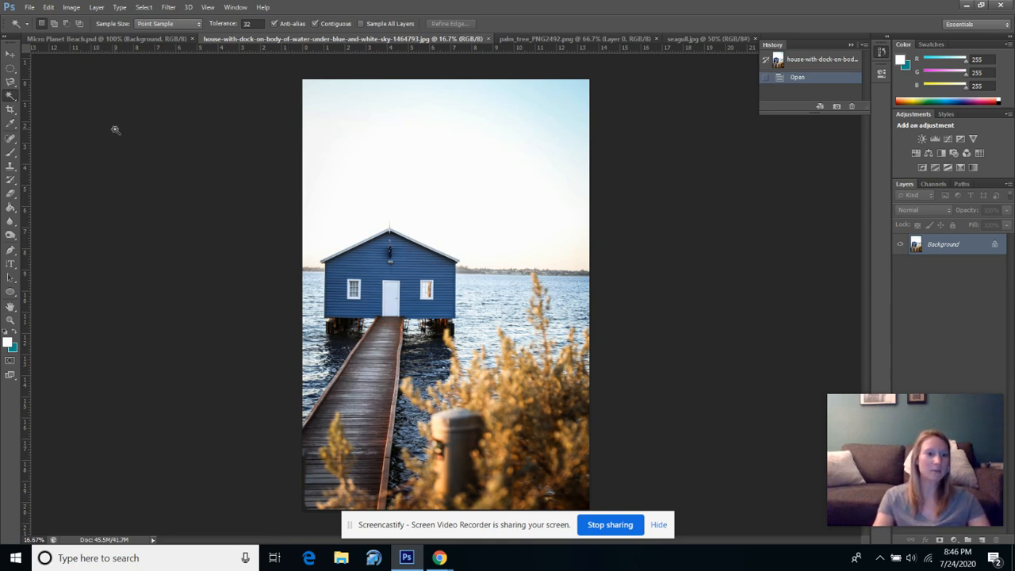
{"action": "left_click", "coordinate": [10, 95]}
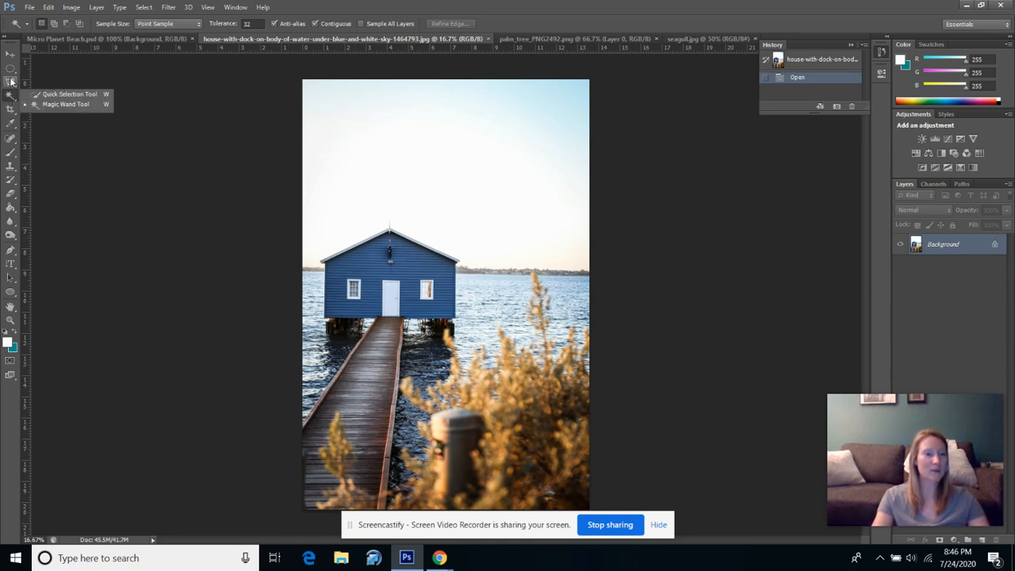
{"action": "left_click", "coordinate": [10, 82]}
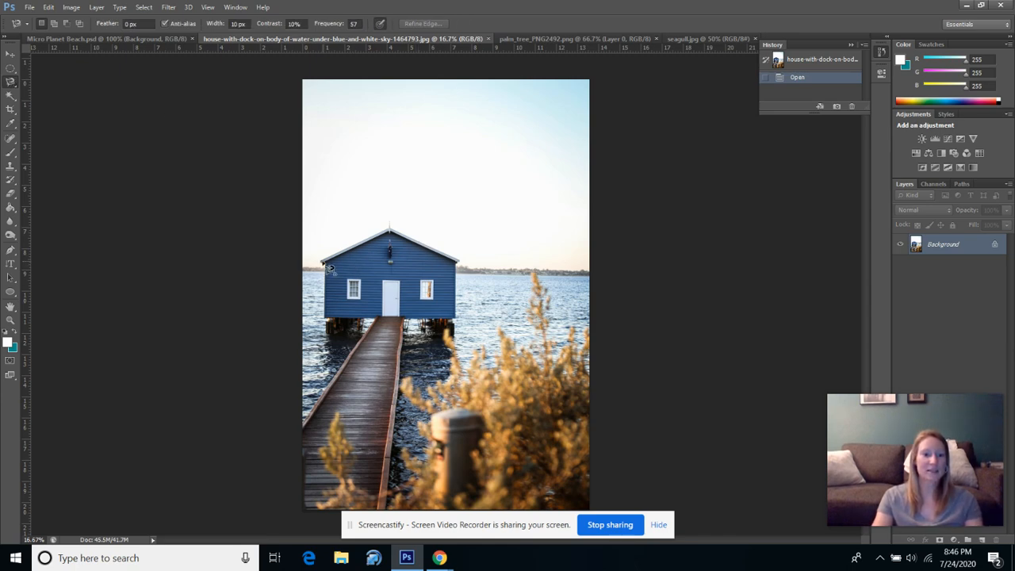
{"action": "left_click", "coordinate": [322, 262]}
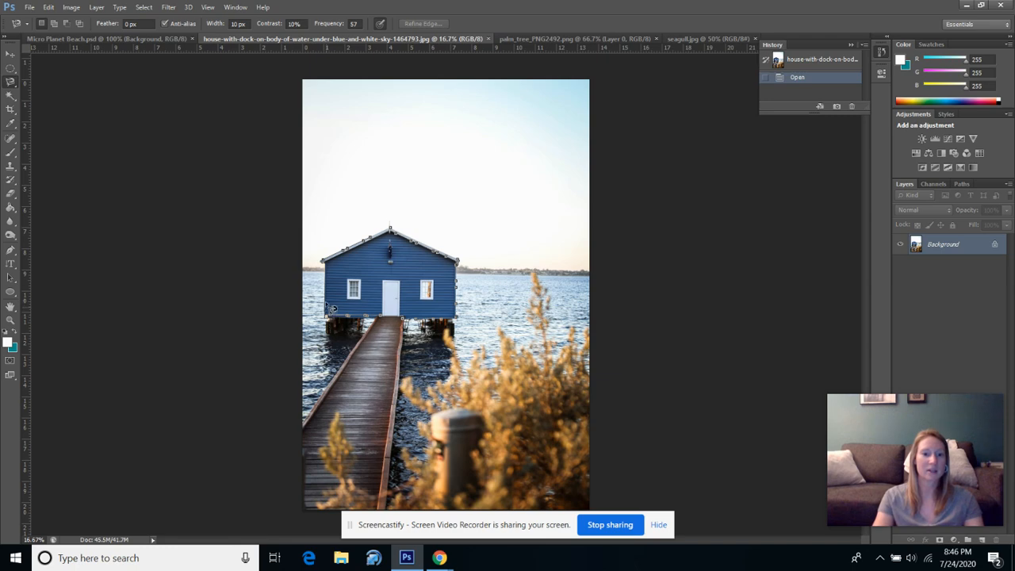
{"action": "left_click", "coordinate": [324, 267]}
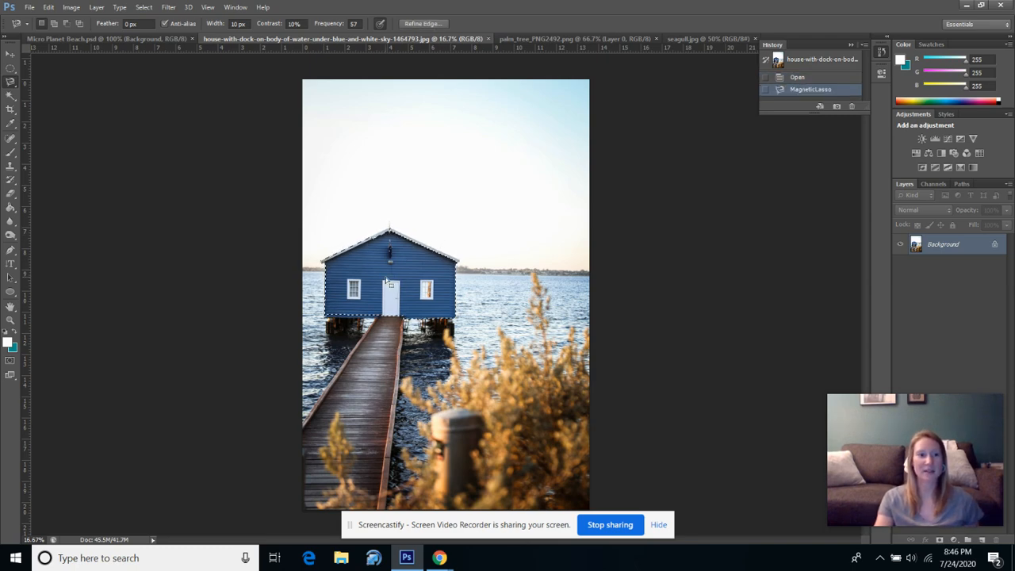
Copy the selected house and paste it into the Micro Planet Beach.psd document.
{"action": "left_click", "coordinate": [11, 55]}
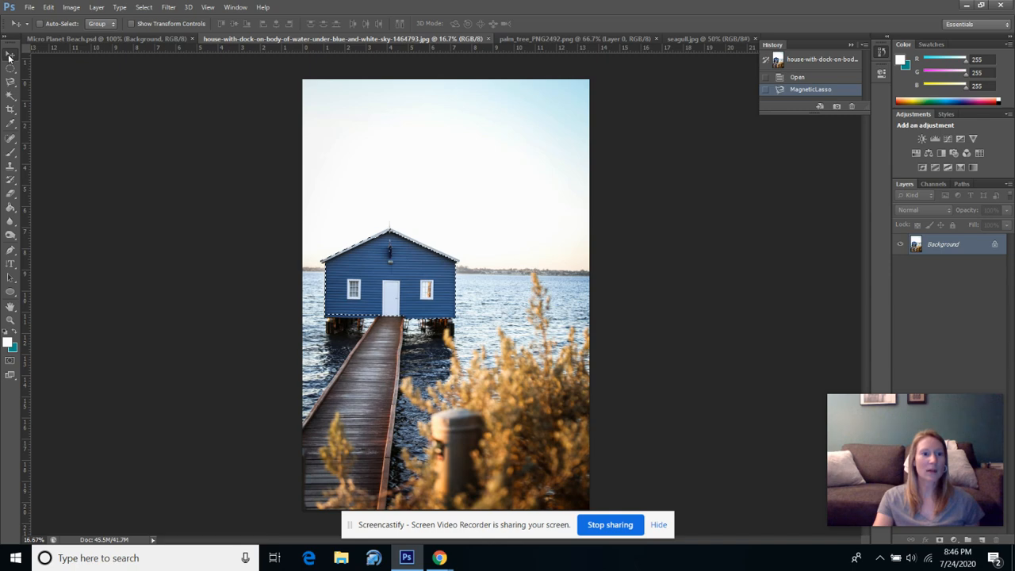
{"action": "left_click", "coordinate": [49, 8]}
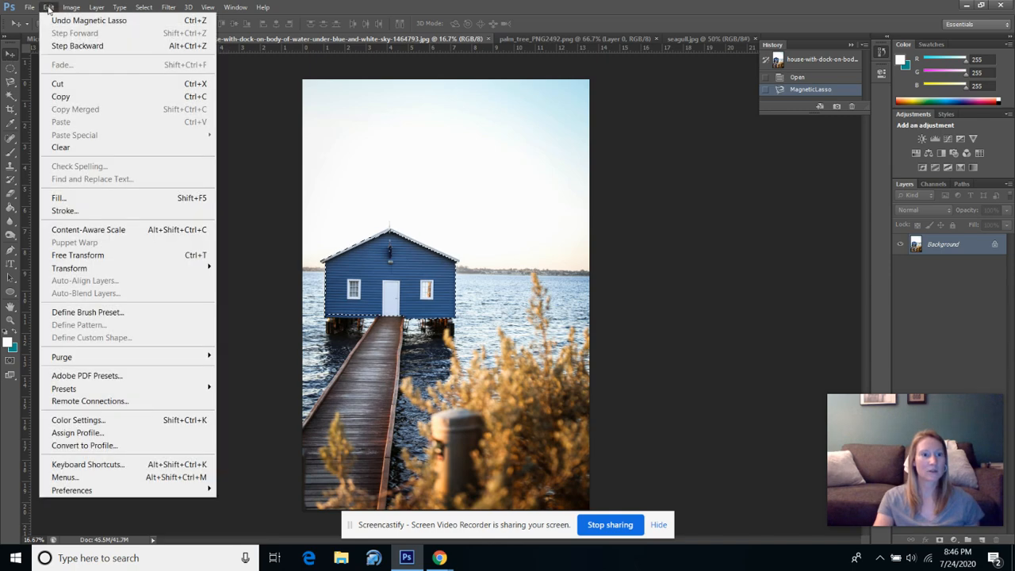
{"action": "left_click", "coordinate": [77, 96]}
{"action": "left_click", "coordinate": [107, 38]}
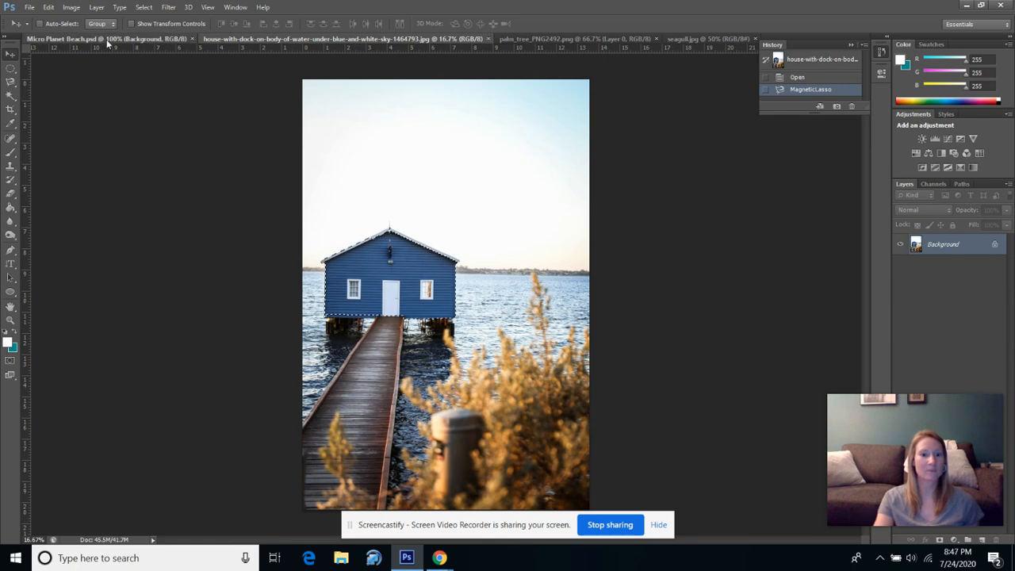
{"action": "left_click", "coordinate": [48, 8]}
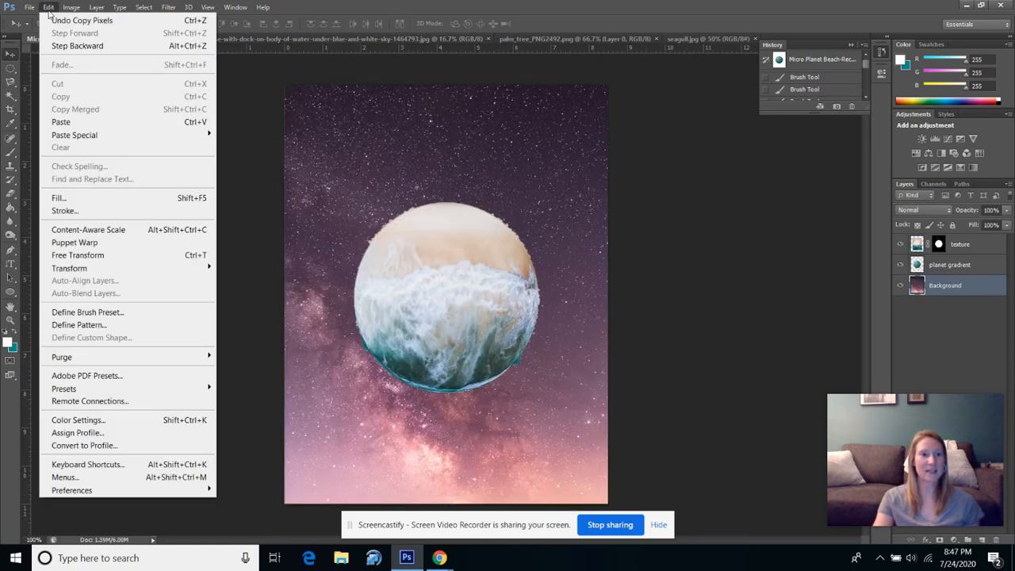
{"action": "left_click", "coordinate": [80, 123]}
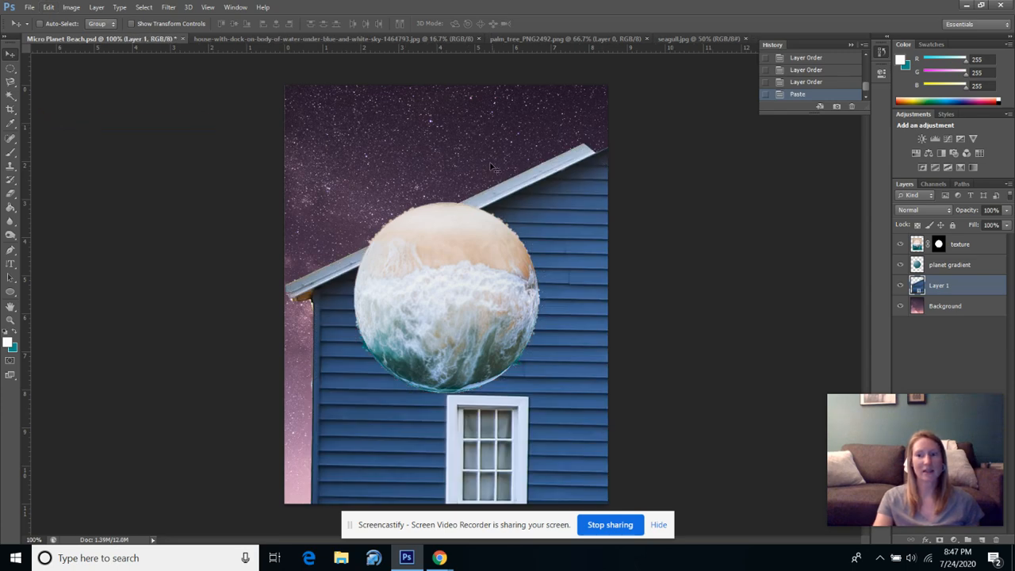
Free-transform the pasted house down to about 26% and move it behind the upper part of the planet.
{"action": "left_click", "coordinate": [48, 8]}
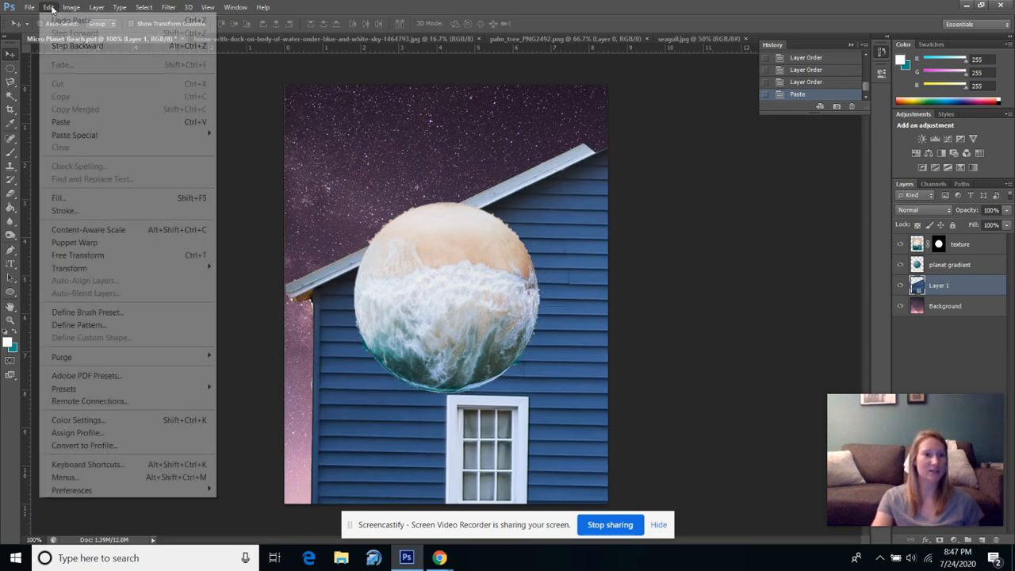
{"action": "left_click", "coordinate": [93, 257]}
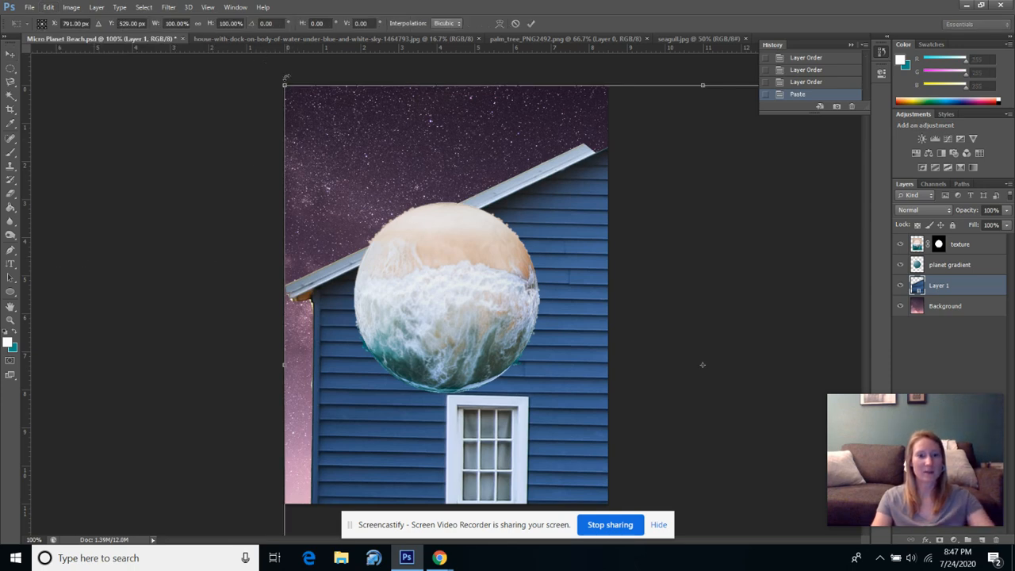
{"action": "left_click_drag", "start_coordinate": [284, 85], "coordinate": [526, 247]}
{"action": "left_click_drag", "start_coordinate": [591, 409], "coordinate": [280, 233]}
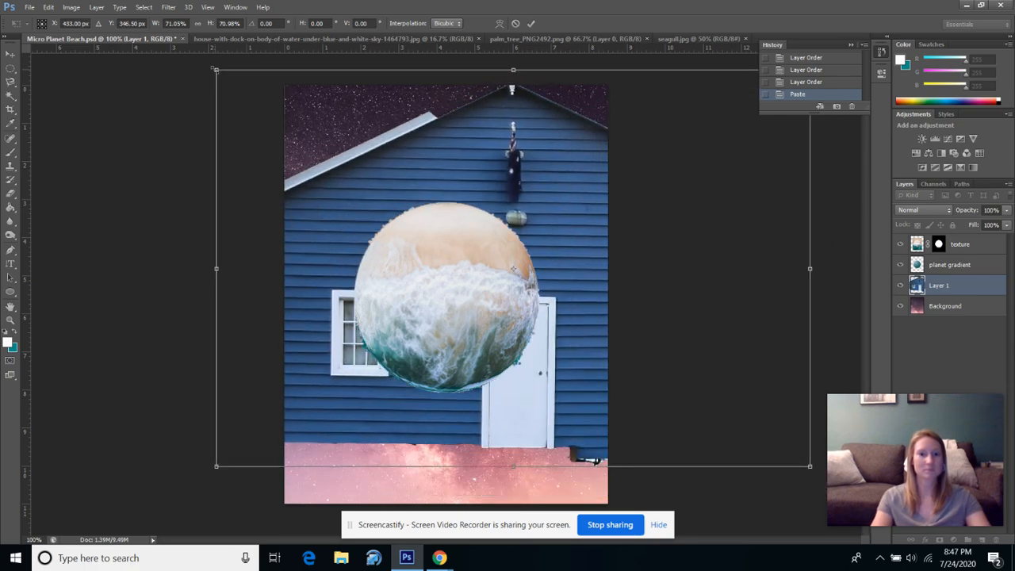
{"action": "left_click_drag", "start_coordinate": [215, 70], "coordinate": [449, 222]}
{"action": "left_click_drag", "start_coordinate": [555, 369], "coordinate": [356, 279]}
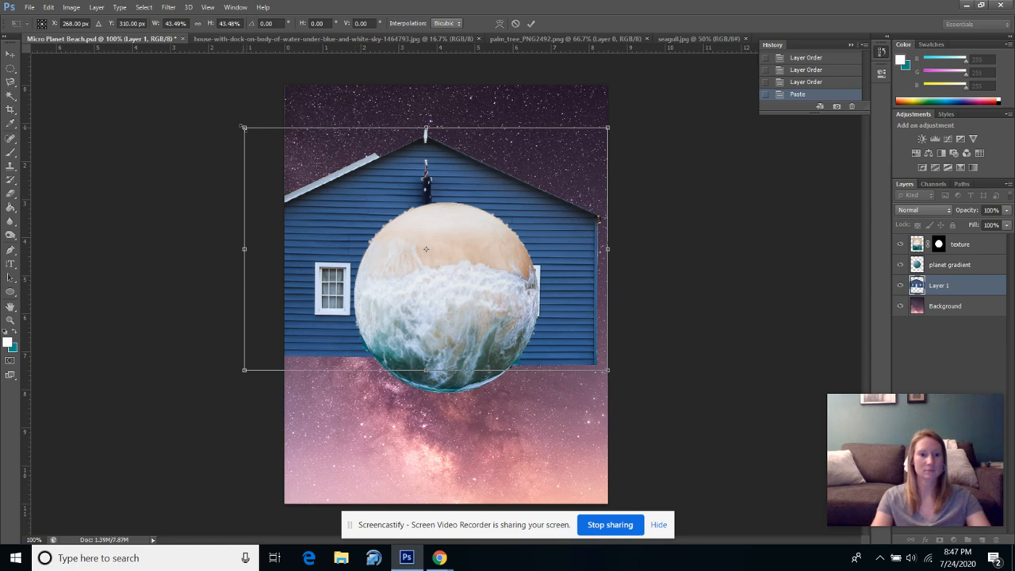
{"action": "left_click_drag", "start_coordinate": [242, 126], "coordinate": [391, 227]}
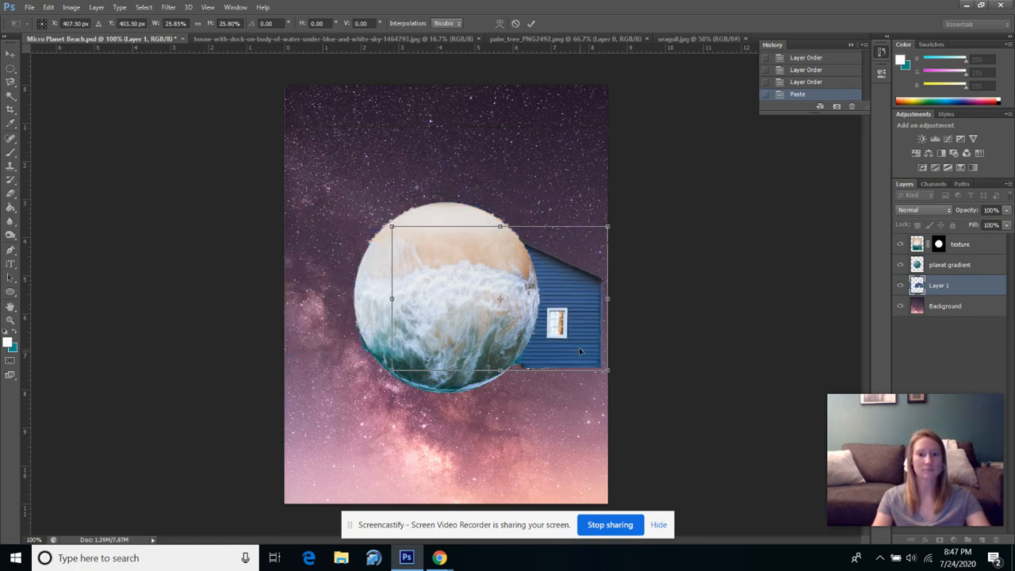
{"action": "left_click_drag", "start_coordinate": [580, 352], "coordinate": [498, 263]}
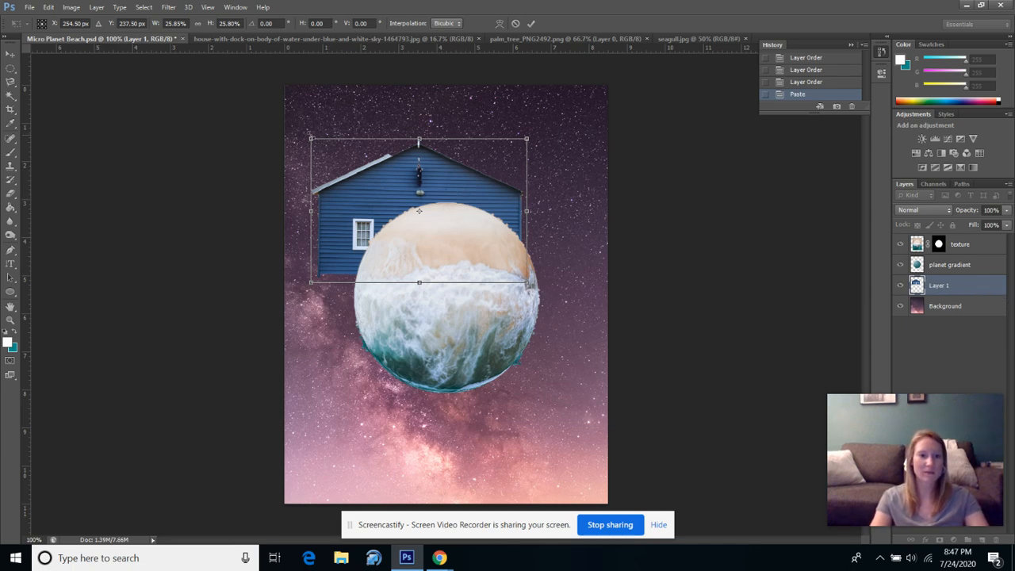
Shrink the house further to about 14.4% and place it at the planet's upper-left edge, applying the transform.
{"action": "left_click_drag", "start_coordinate": [310, 139], "coordinate": [374, 181]}
{"action": "left_click_drag", "start_coordinate": [475, 206], "coordinate": [463, 141]}
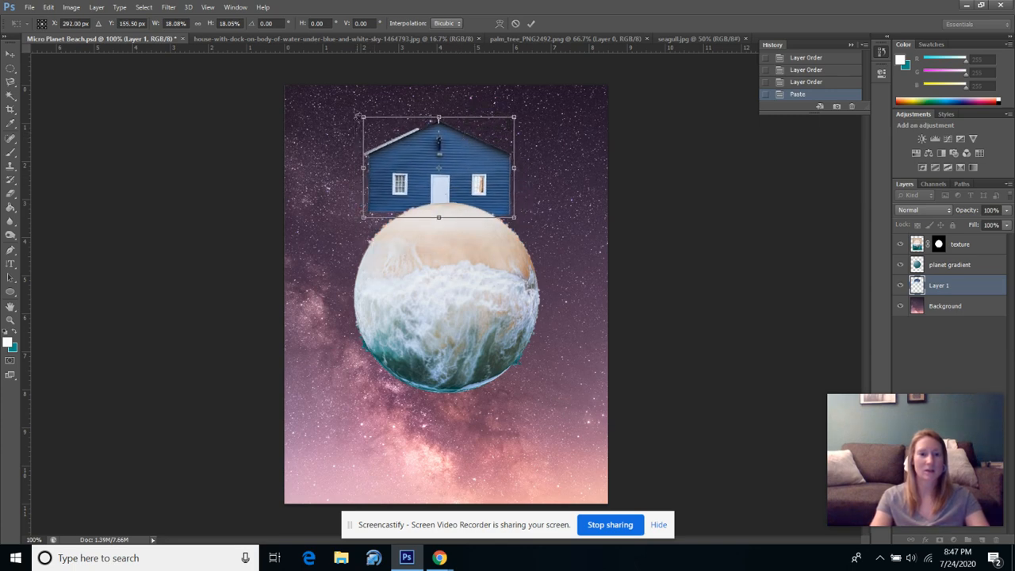
{"action": "left_click_drag", "start_coordinate": [364, 119], "coordinate": [394, 139]}
{"action": "key", "text": "shift"}
{"action": "key", "text": "shift"}
{"action": "key", "text": "shift"}
{"action": "key", "text": "shift"}
{"action": "key", "text": "shift"}
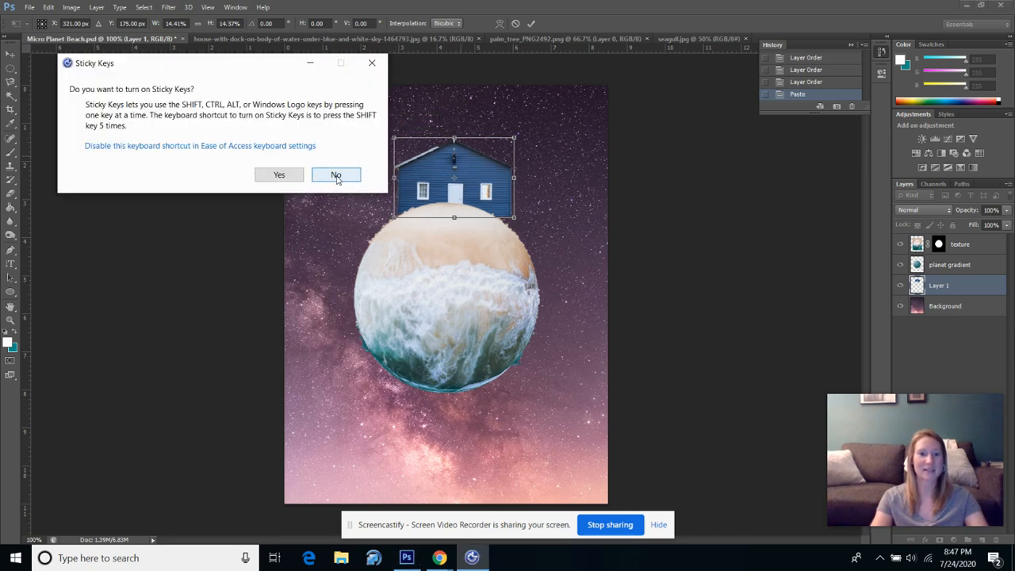
{"action": "left_click", "coordinate": [333, 174]}
{"action": "left_click_drag", "start_coordinate": [475, 174], "coordinate": [422, 176]}
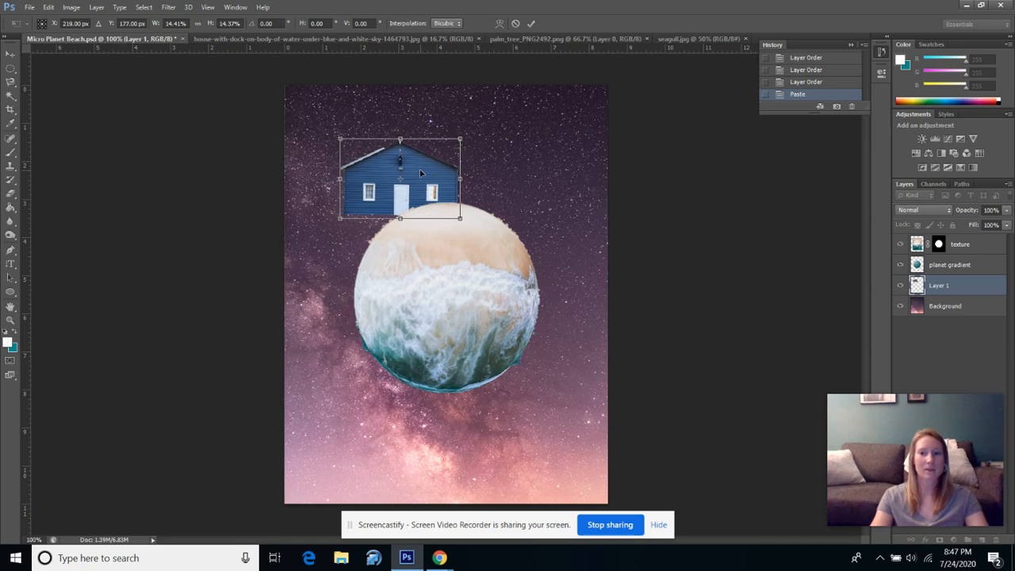
{"action": "left_click", "coordinate": [532, 23]}
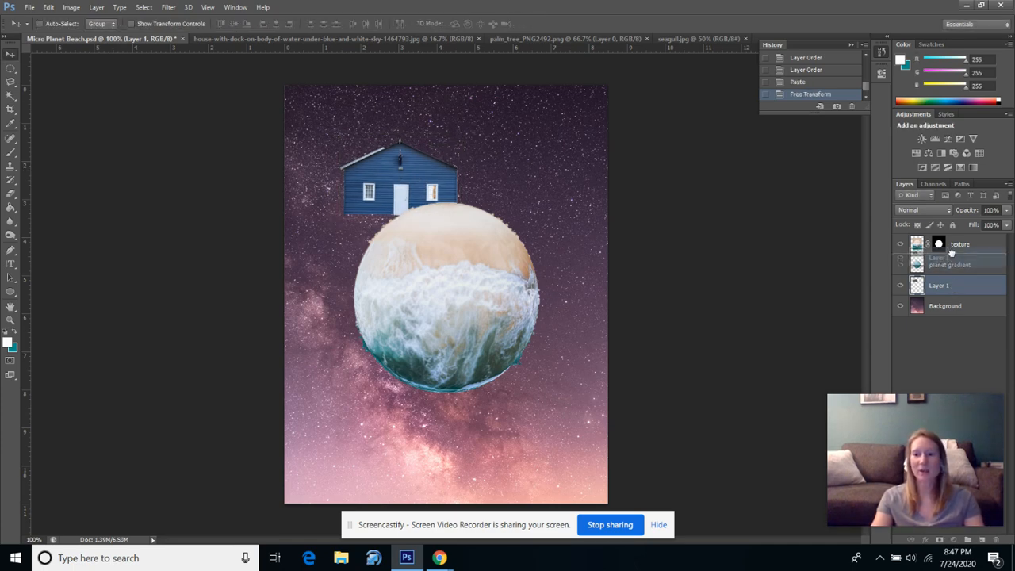
Move the house layer to the top of the layer stack and rename it House.
{"action": "left_click_drag", "start_coordinate": [954, 244], "coordinate": [953, 239]}
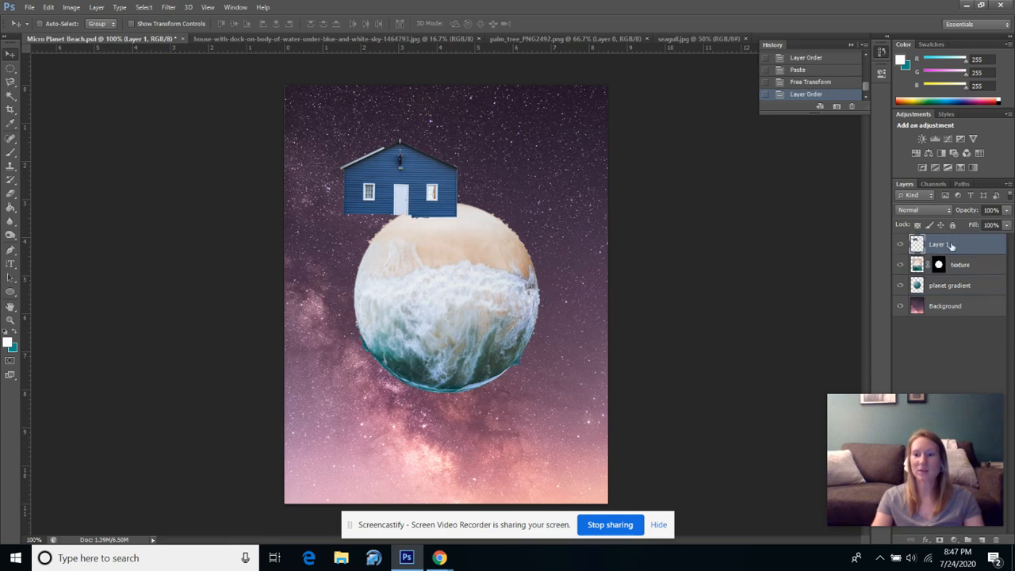
{"action": "double_click", "coordinate": [952, 246]}
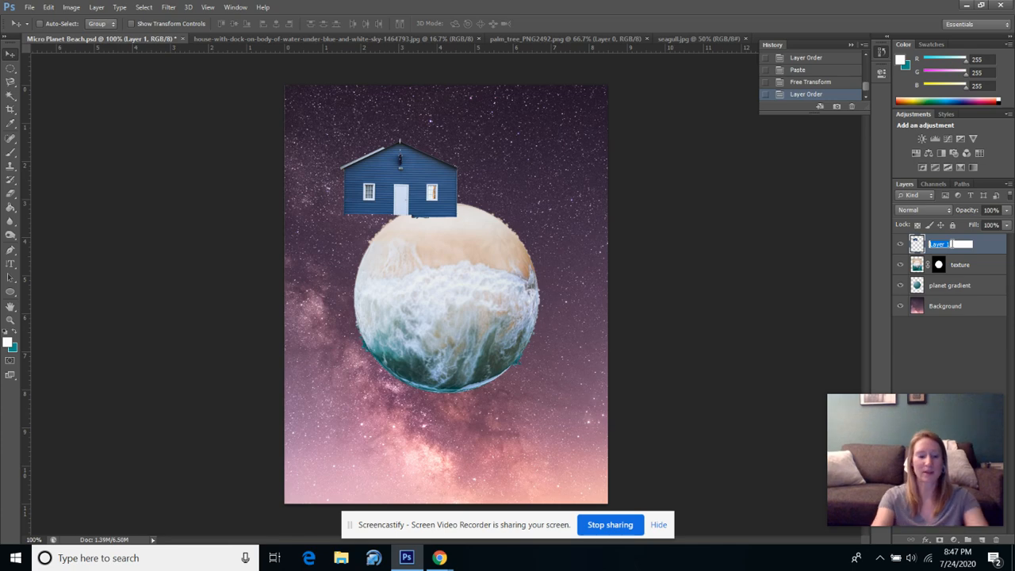
{"action": "type", "text": "Hous"}
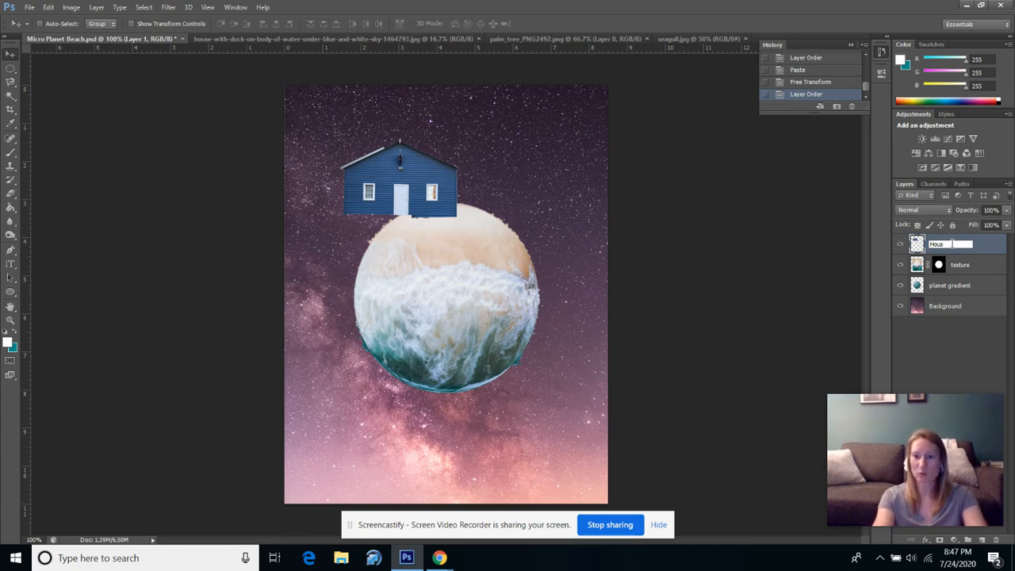
{"action": "type", "text": "e"}
{"action": "key", "text": "Return"}
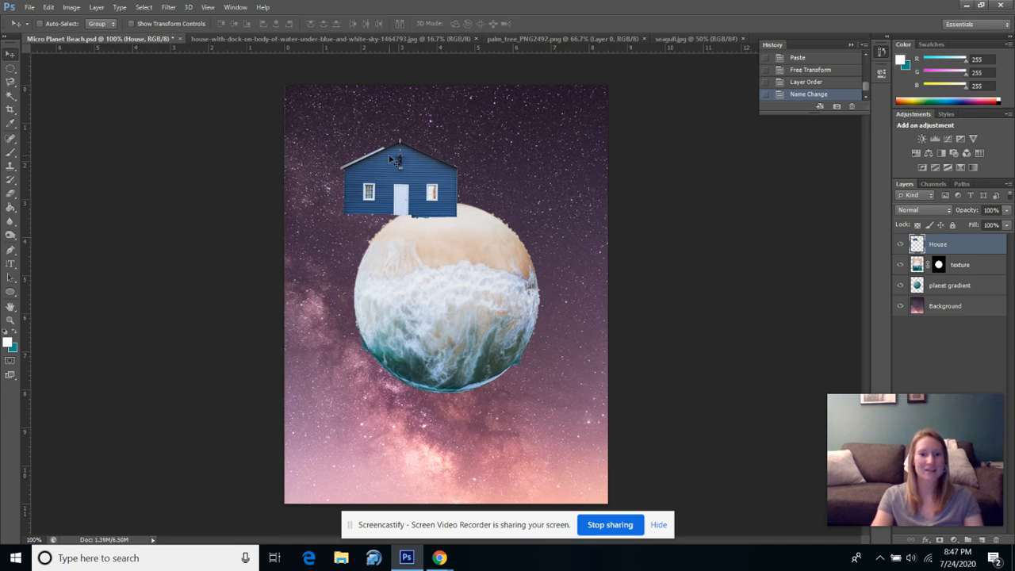
Lower the house onto the planet's upper-left surface, warp its right side slightly upward and rotate it counterclockwise to match the slope.
{"action": "left_click_drag", "start_coordinate": [390, 157], "coordinate": [408, 173]}
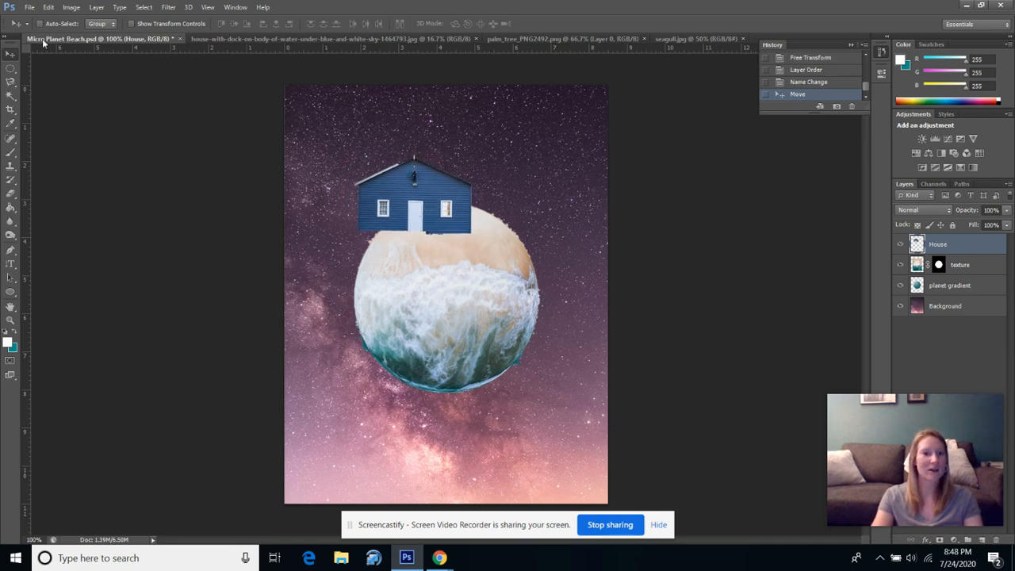
{"action": "left_click", "coordinate": [48, 7]}
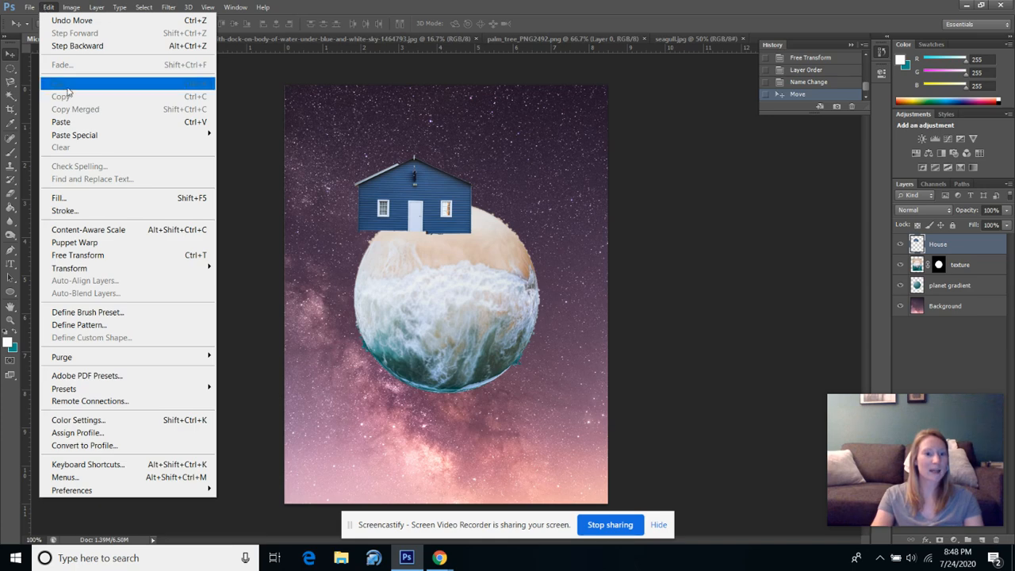
{"action": "left_click", "coordinate": [94, 256]}
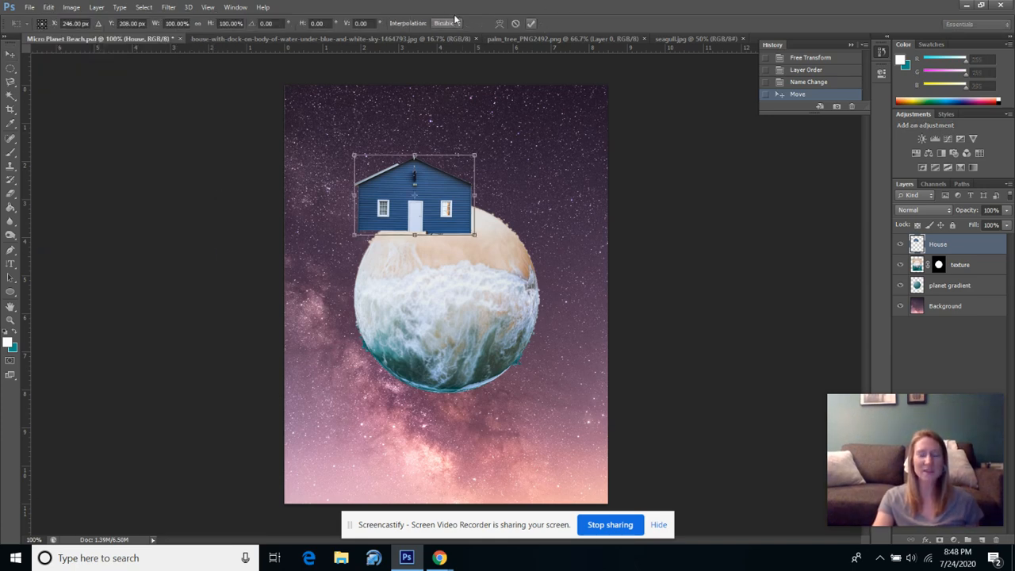
{"action": "left_click", "coordinate": [497, 29]}
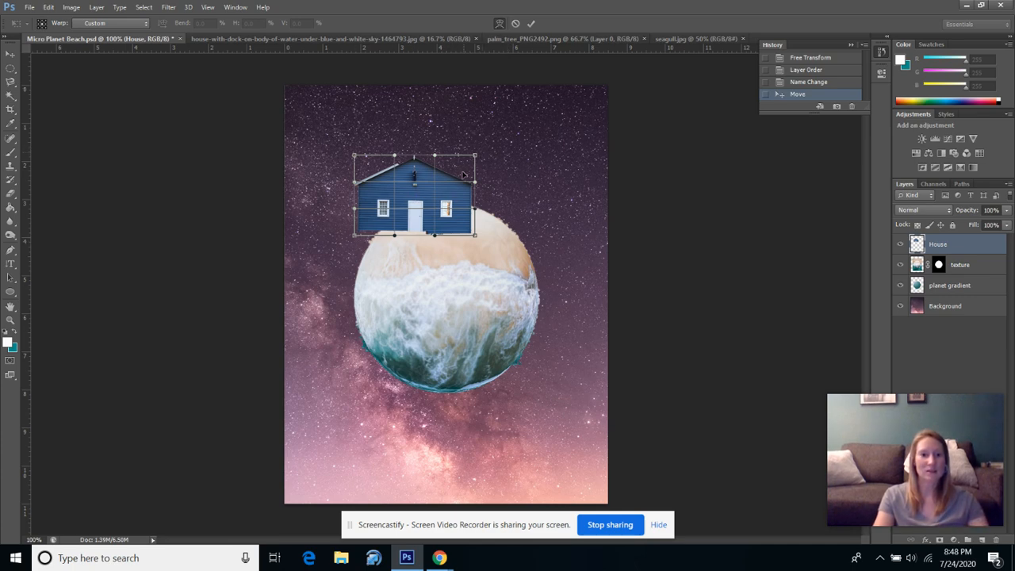
{"action": "left_click_drag", "start_coordinate": [456, 191], "coordinate": [457, 188]}
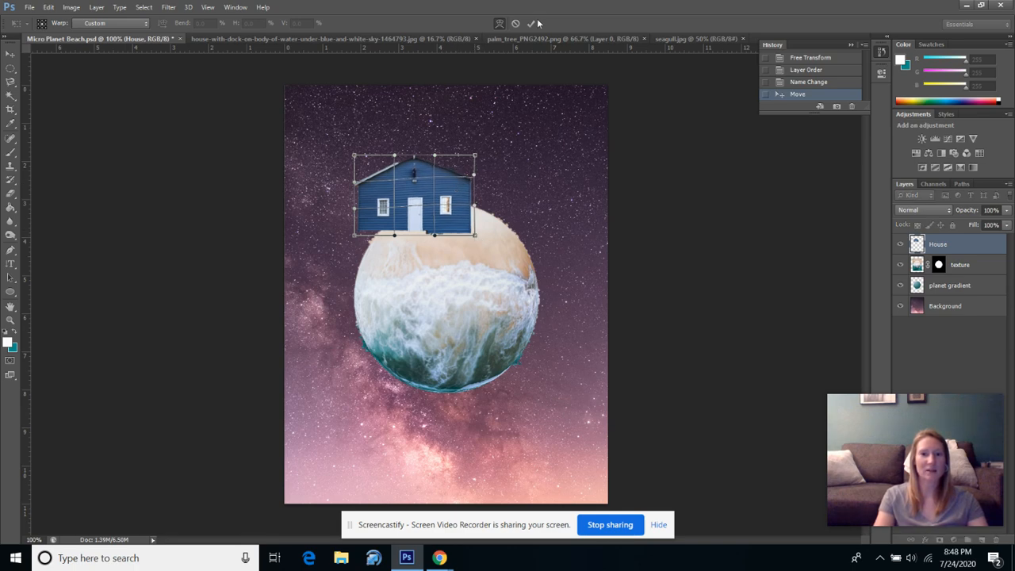
{"action": "left_click", "coordinate": [501, 24]}
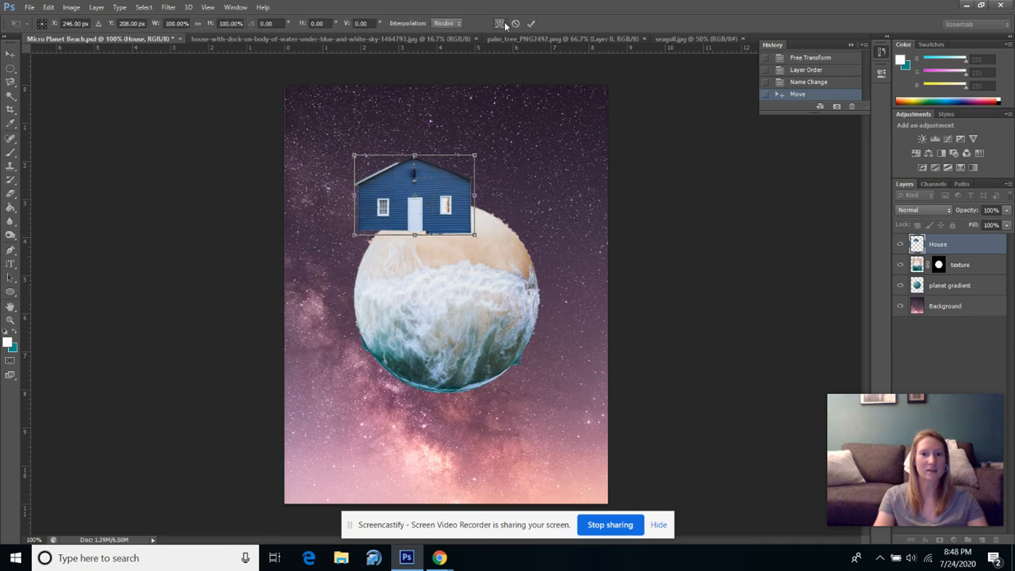
{"action": "left_click_drag", "start_coordinate": [484, 147], "coordinate": [459, 148]}
Warp the house so its base curves along the planet's surface, pulling its side edges slightly outward, and apply the transform.
{"action": "left_click", "coordinate": [498, 24]}
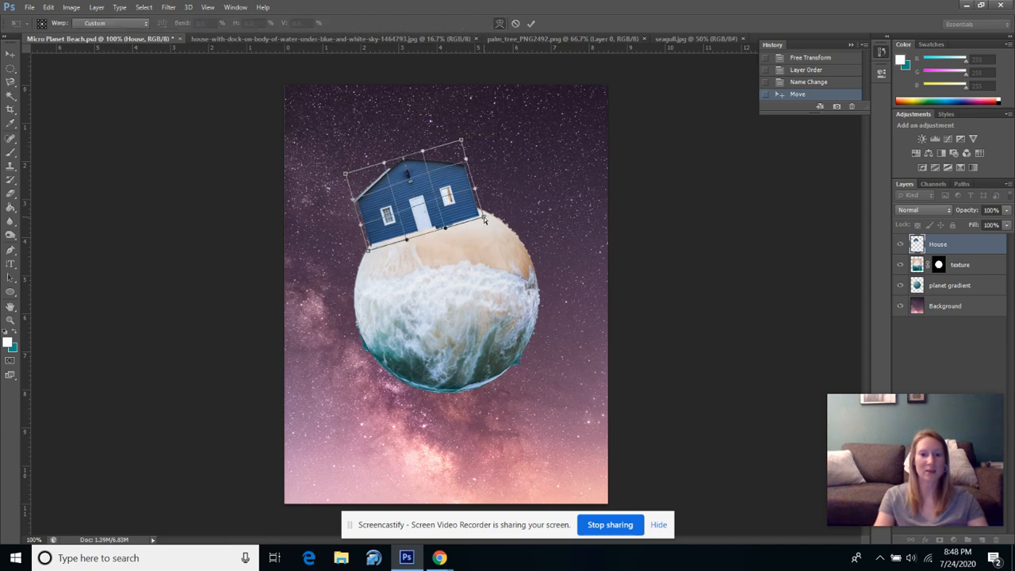
{"action": "left_click_drag", "start_coordinate": [485, 220], "coordinate": [497, 230]}
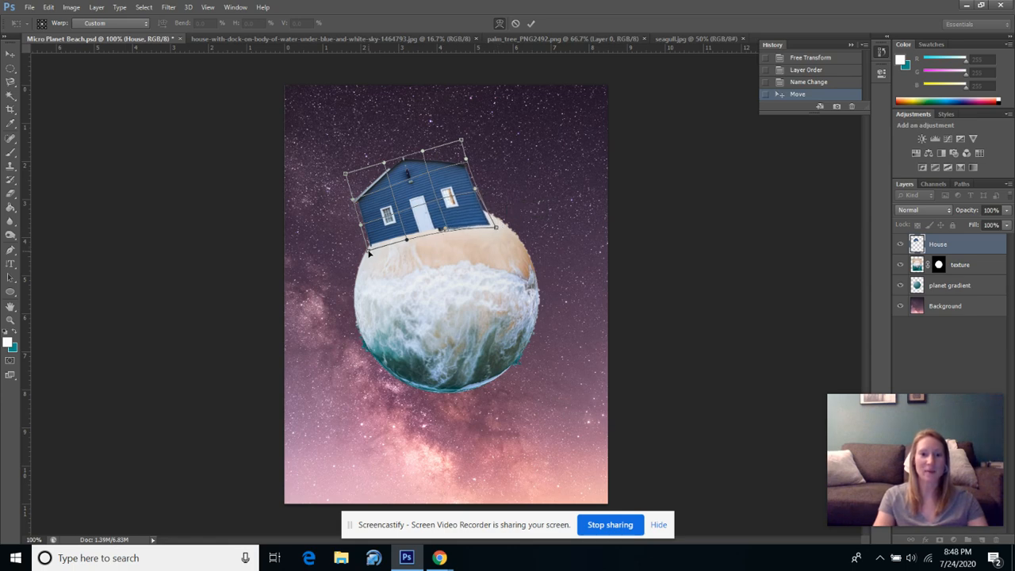
{"action": "left_click_drag", "start_coordinate": [369, 252], "coordinate": [367, 269]}
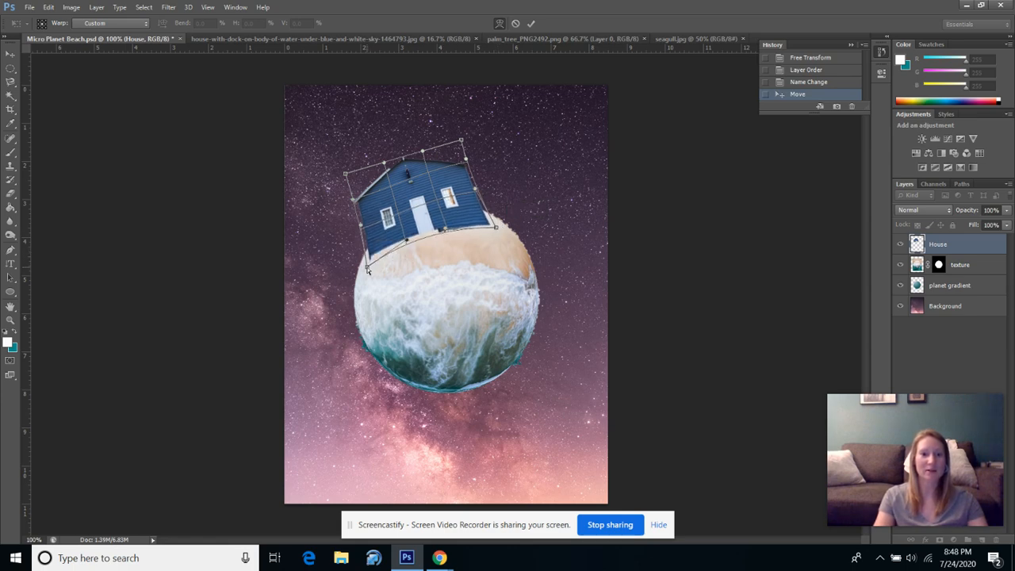
{"action": "left_click_drag", "start_coordinate": [353, 203], "coordinate": [347, 213]}
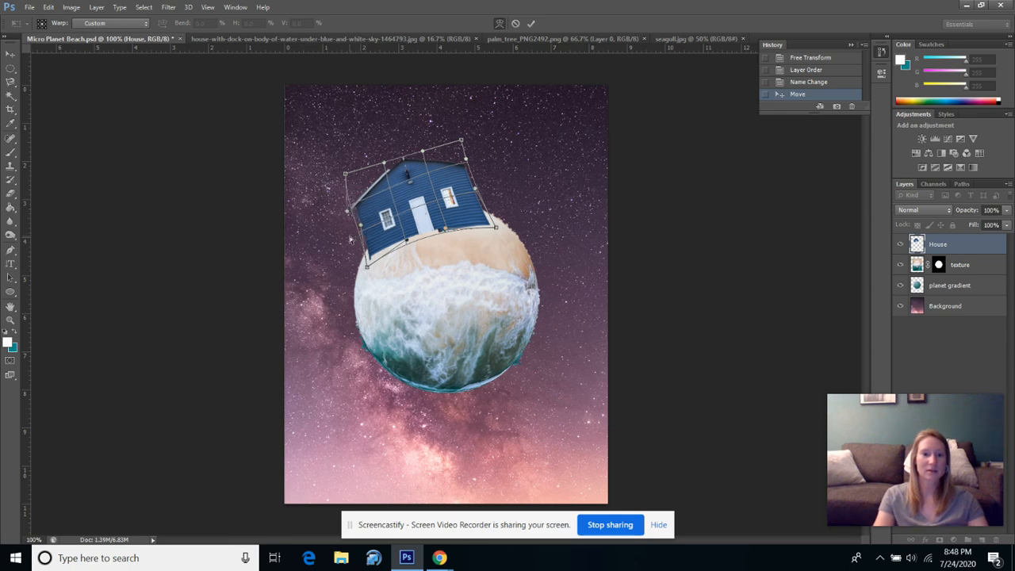
{"action": "left_click_drag", "start_coordinate": [361, 227], "coordinate": [483, 191]}
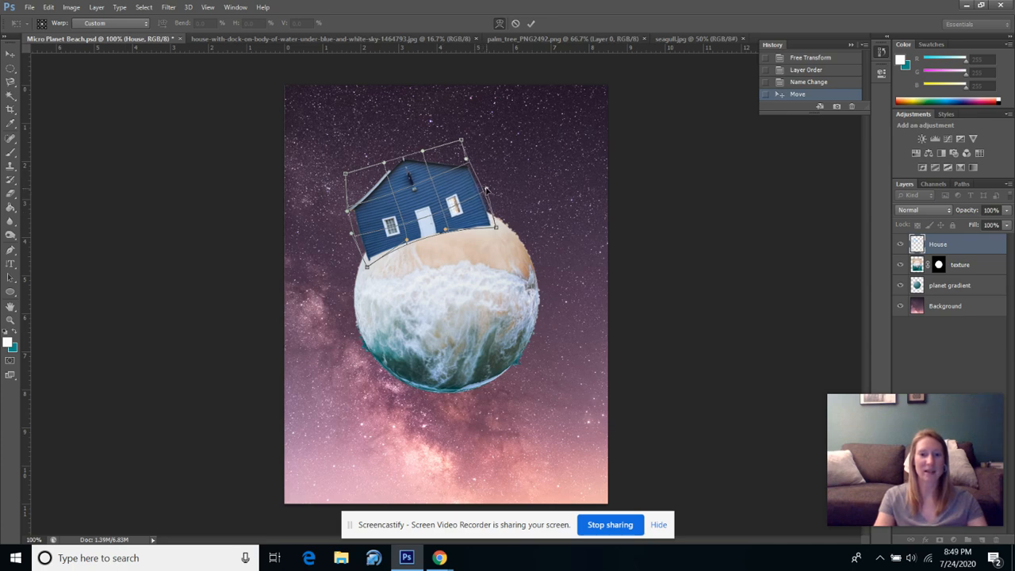
{"action": "left_click_drag", "start_coordinate": [467, 162], "coordinate": [478, 161]}
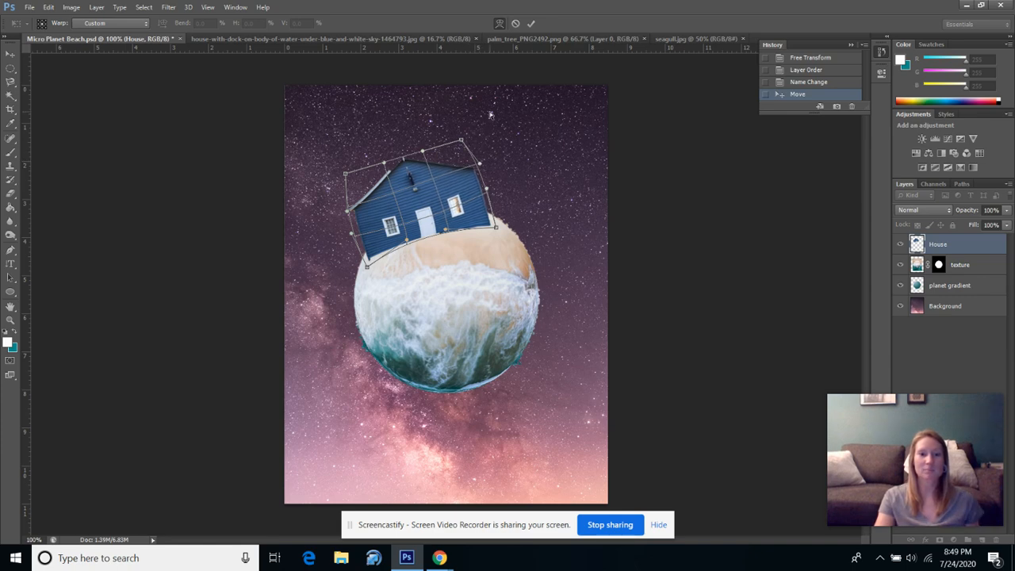
{"action": "left_click", "coordinate": [531, 23]}
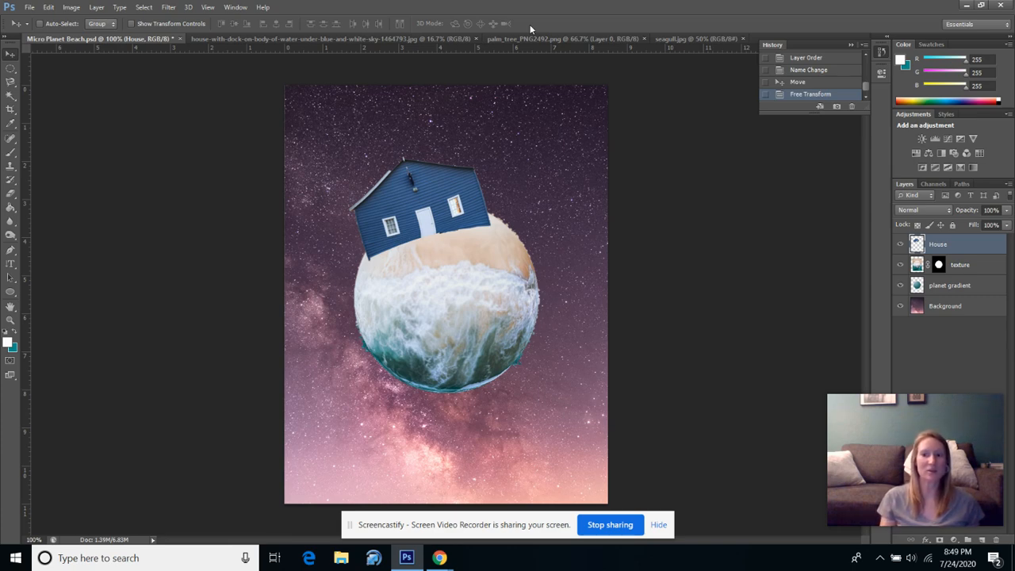
Darken the sand directly below the house on the texture layer with the Burn tool, raising the exposure to 80%.
{"action": "left_click", "coordinate": [961, 267]}
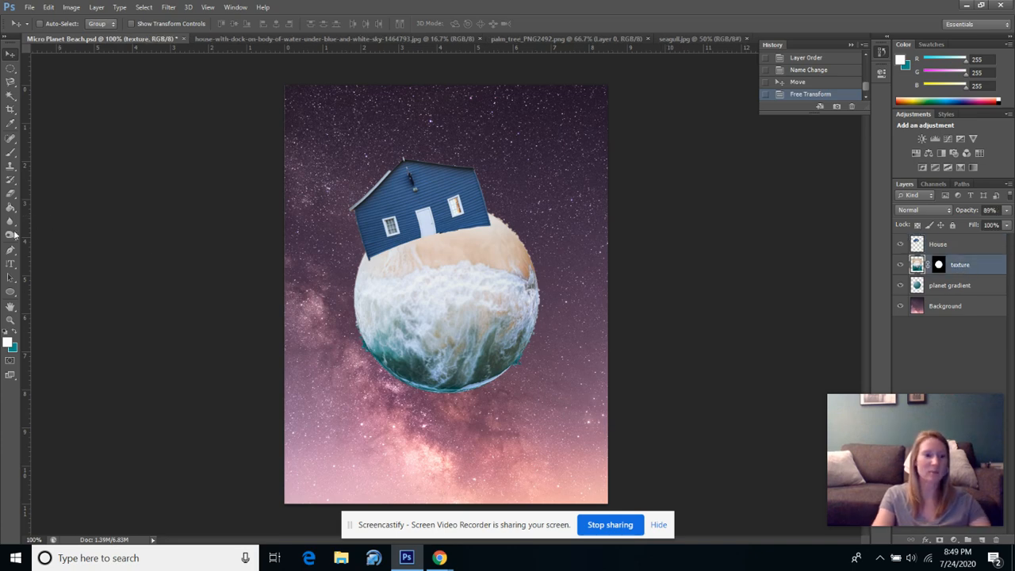
{"action": "left_click", "coordinate": [11, 237]}
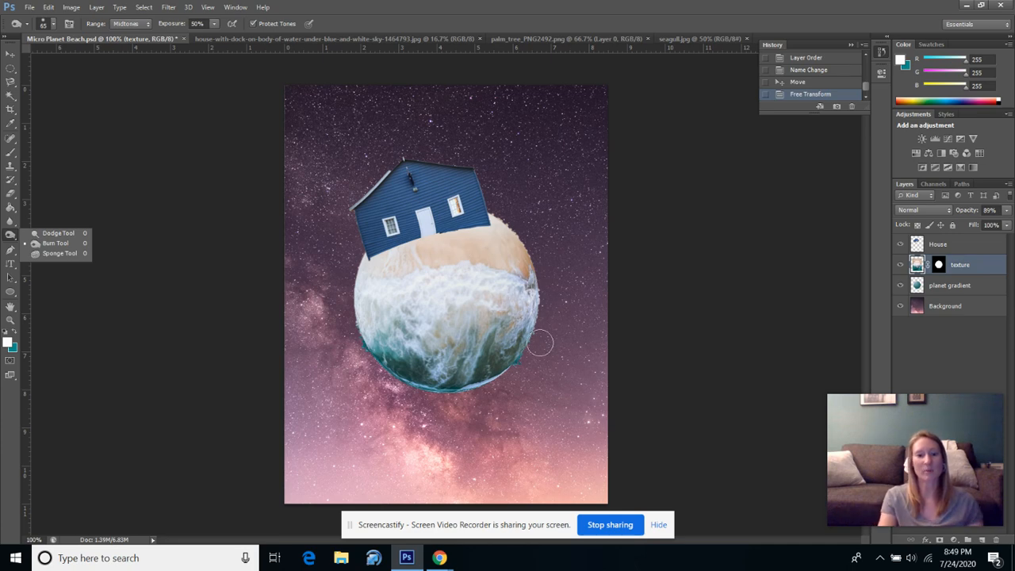
{"action": "left_click", "coordinate": [437, 239]}
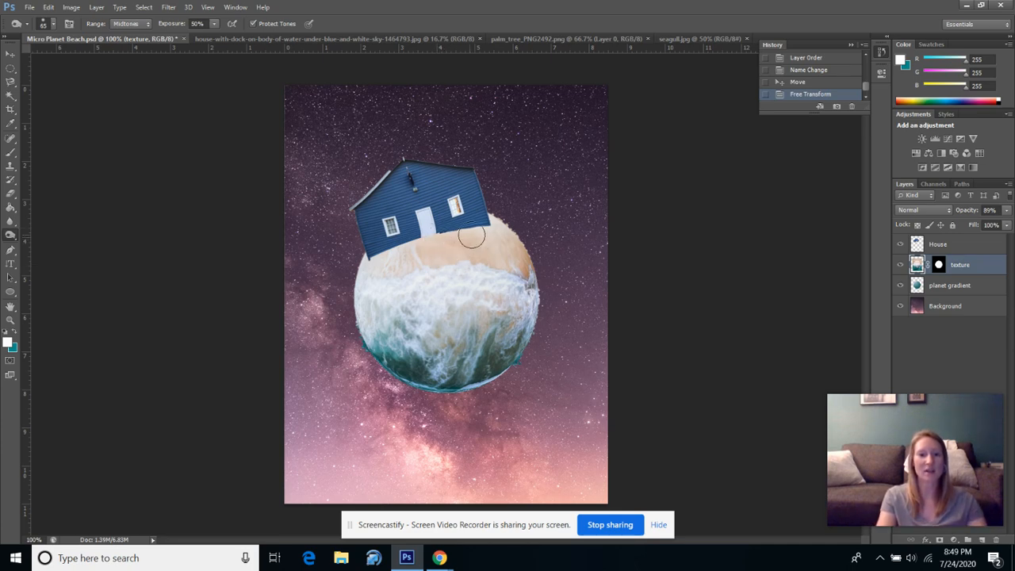
{"action": "left_click_drag", "start_coordinate": [451, 236], "coordinate": [486, 228]}
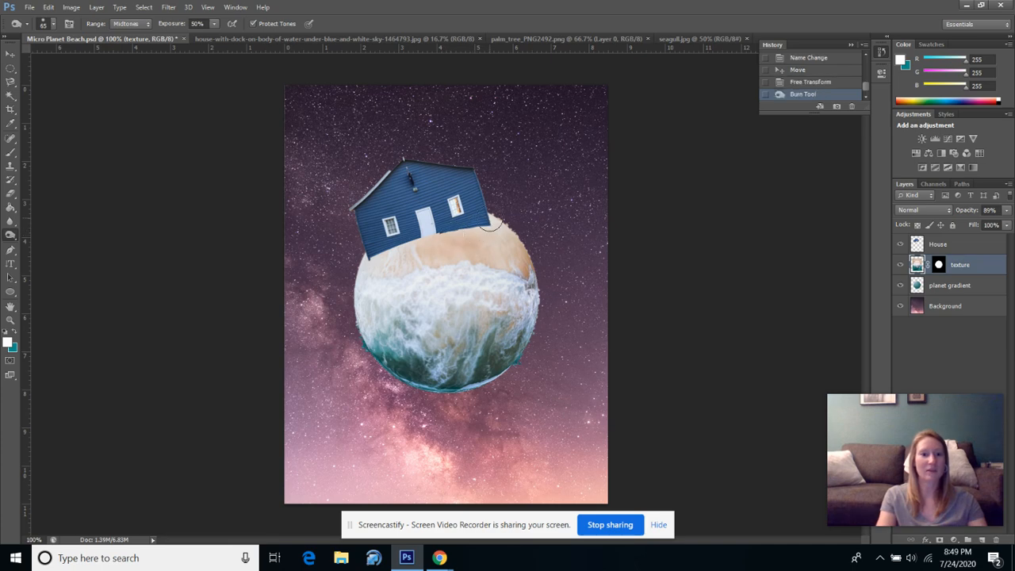
{"action": "left_click", "coordinate": [214, 28]}
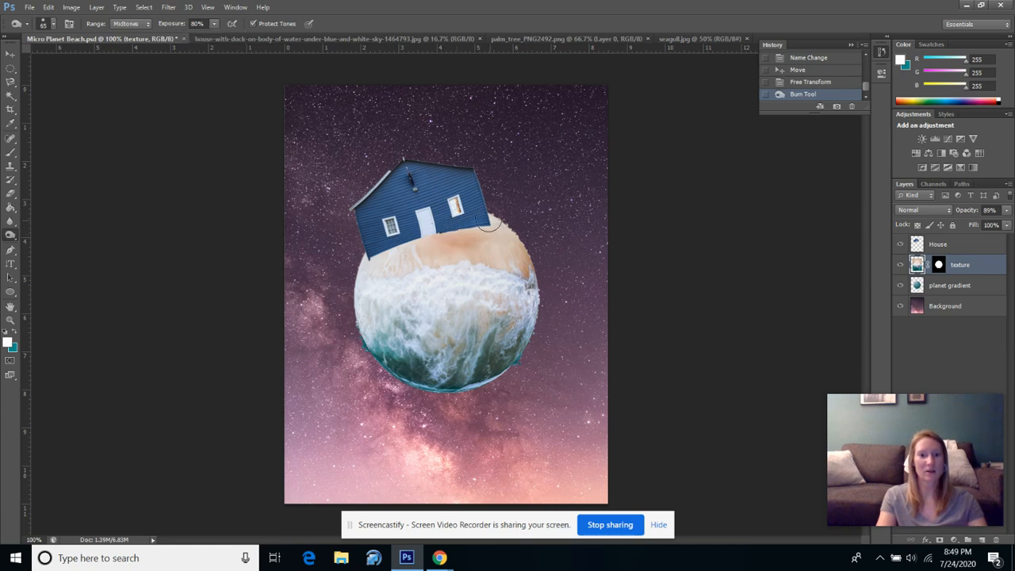
{"action": "mouse_move", "coordinate": [492, 231]}
{"action": "left_mouse_down"}
{"action": "mouse_move", "coordinate": [405, 248]}
{"action": "mouse_move", "coordinate": [444, 235]}
{"action": "left_mouse_up"}
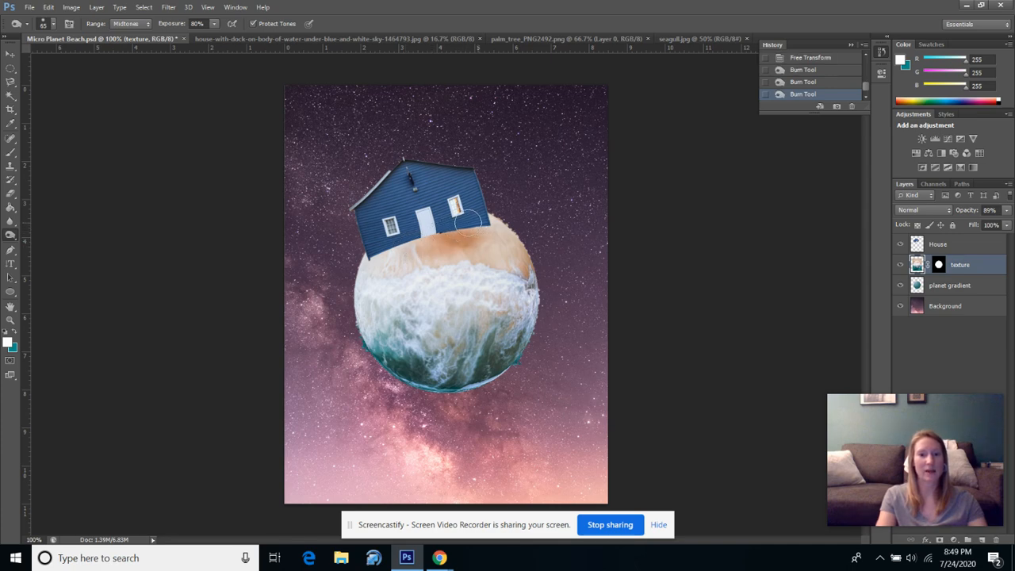
{"action": "left_click_drag", "start_coordinate": [491, 219], "coordinate": [474, 219]}
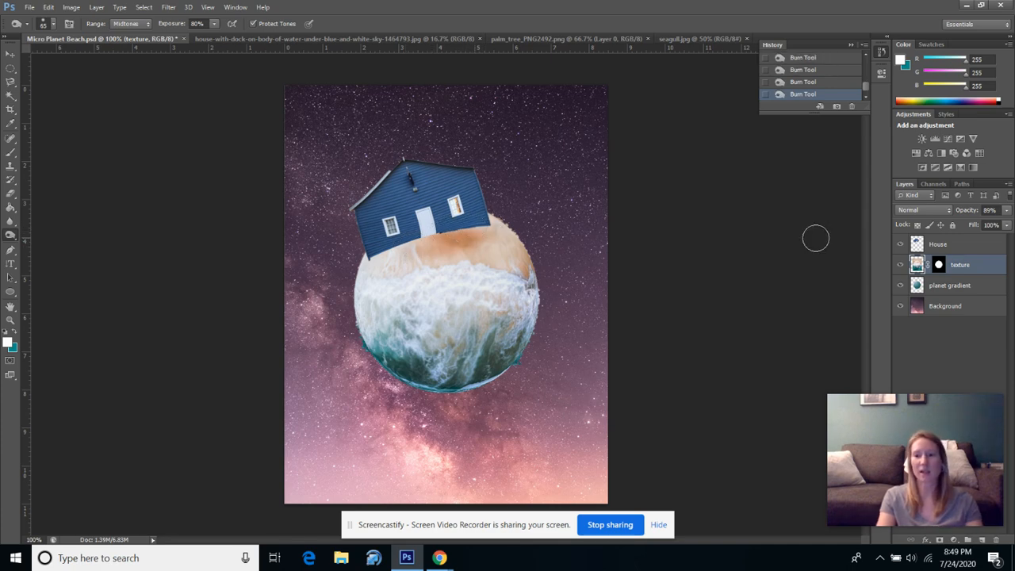
Lighten the left roof edge on the House layer with the Dodge tool.
{"action": "left_click", "coordinate": [934, 245]}
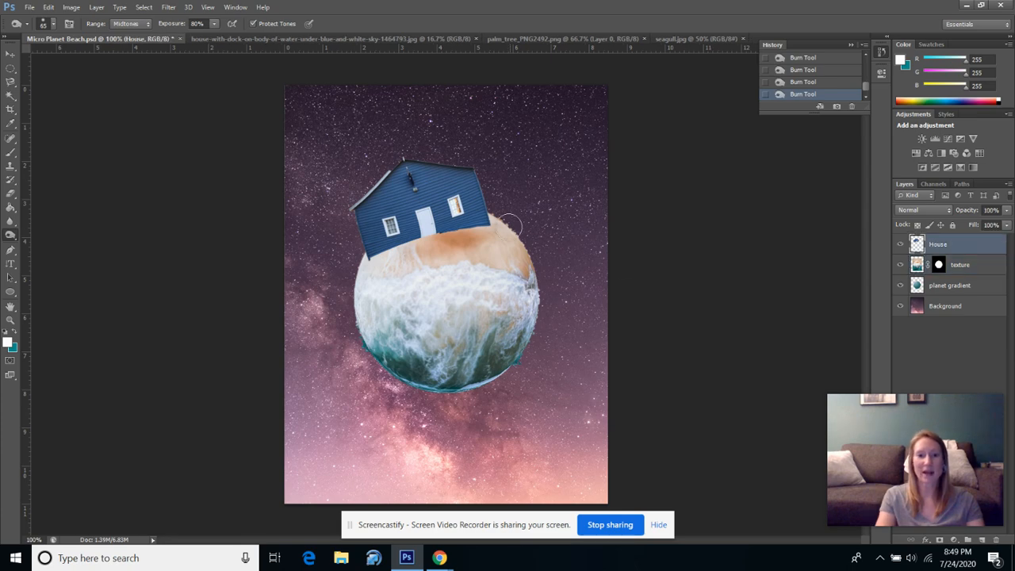
{"action": "left_click", "coordinate": [11, 235]}
{"action": "left_click", "coordinate": [48, 233]}
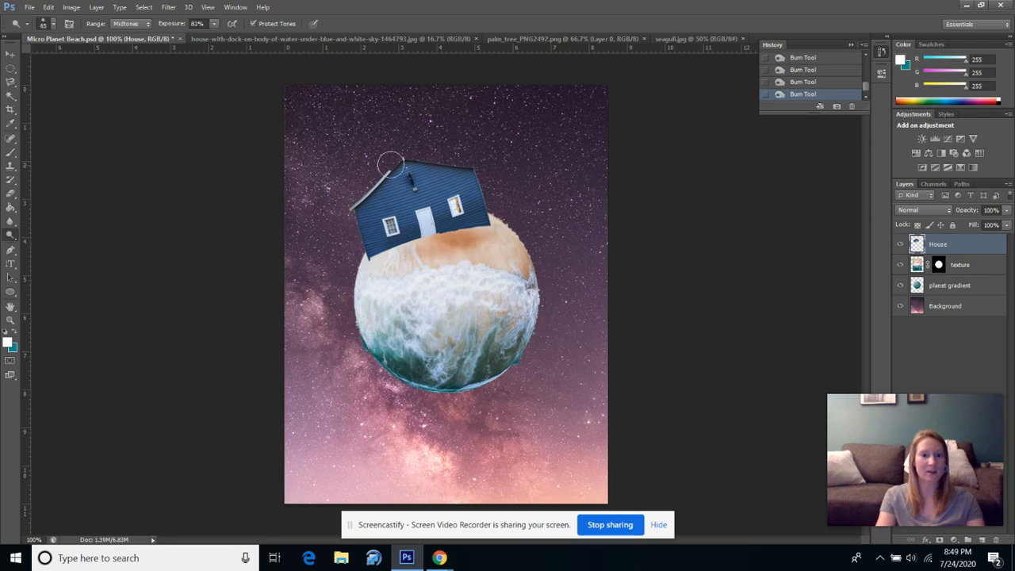
{"action": "mouse_move", "coordinate": [386, 184]}
{"action": "left_mouse_down"}
{"action": "mouse_move", "coordinate": [438, 170]}
{"action": "mouse_move", "coordinate": [397, 170]}
{"action": "left_mouse_up"}
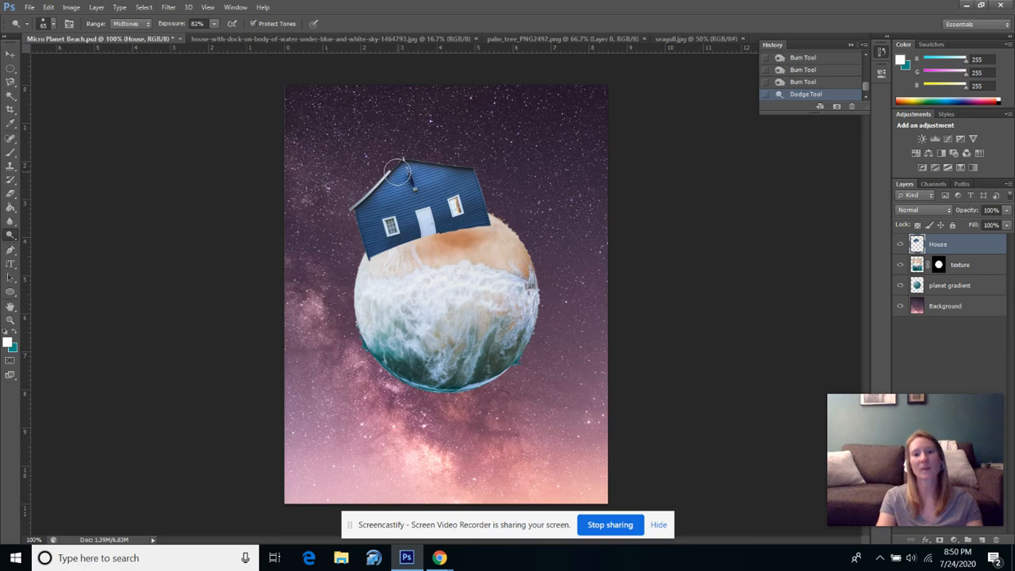
Switch to the seagull.jpg document.
{"action": "left_click", "coordinate": [576, 40]}
{"action": "left_click", "coordinate": [689, 39]}
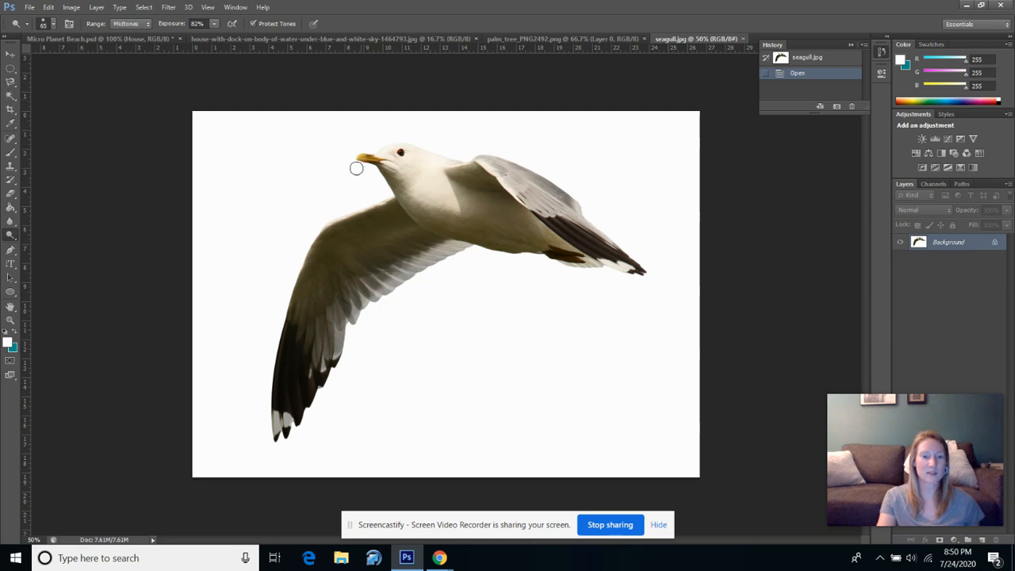
{"action": "left_click", "coordinate": [11, 96]}
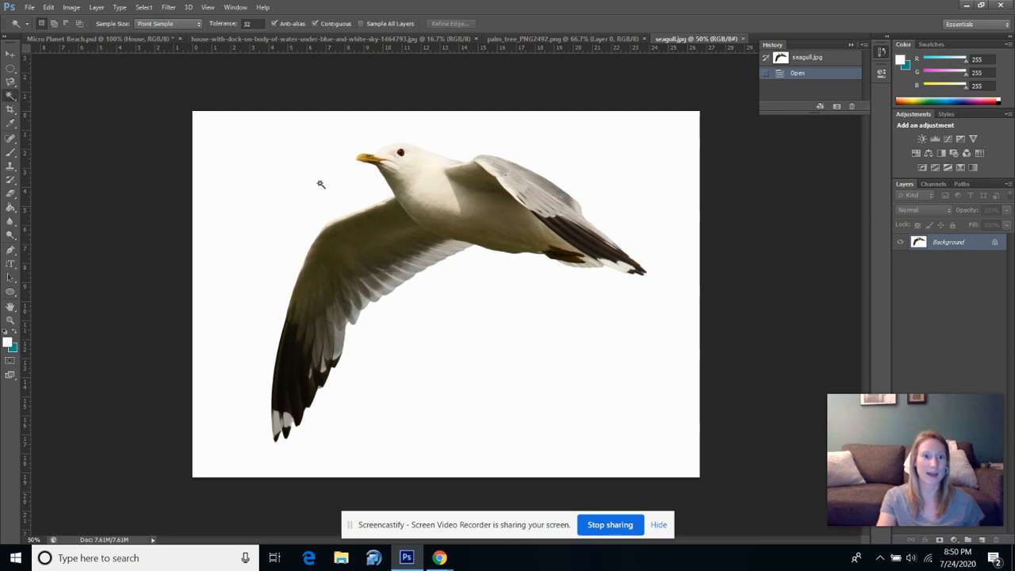
{"action": "left_click", "coordinate": [287, 163]}
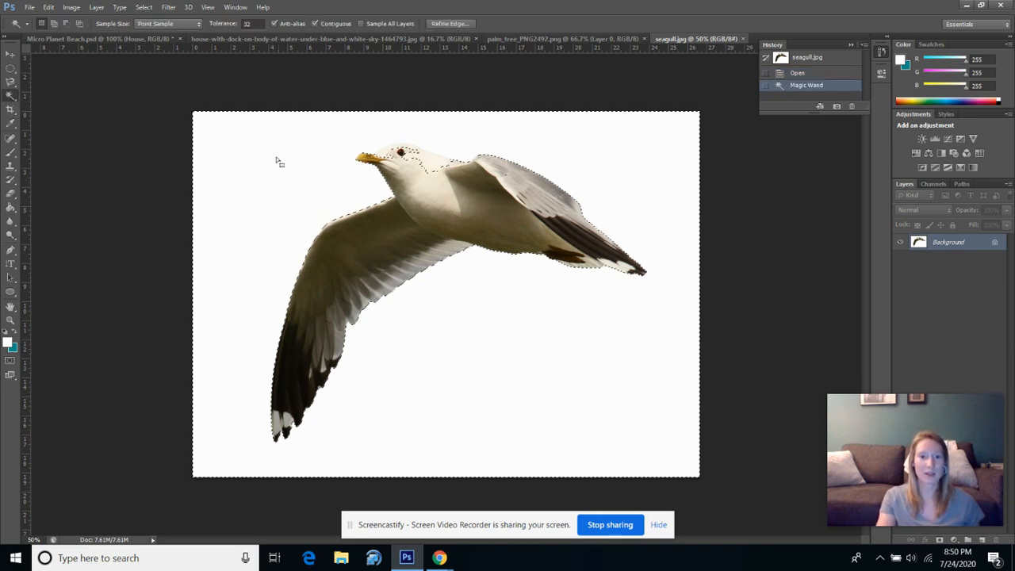
{"action": "left_click", "coordinate": [11, 96]}
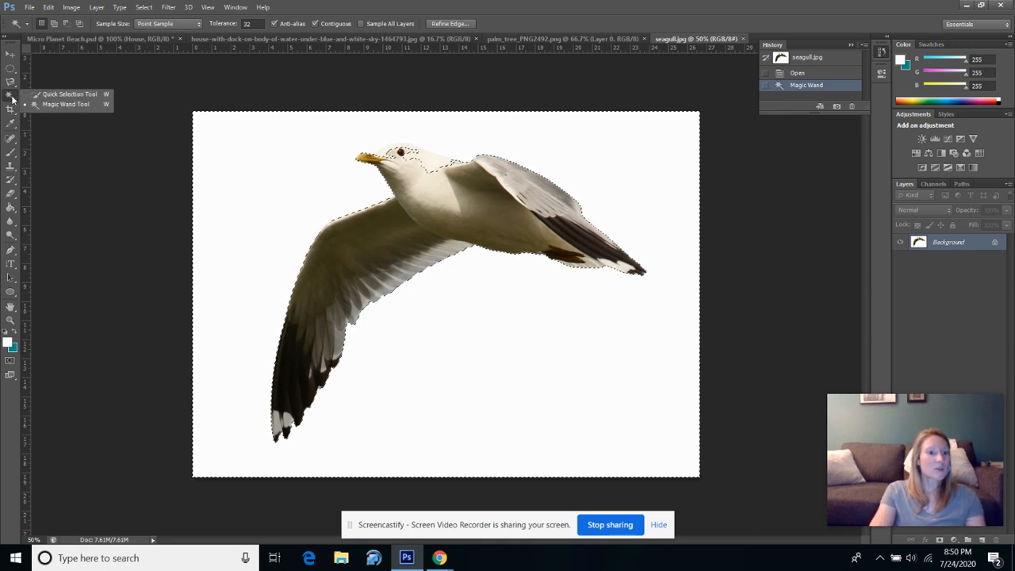
{"action": "left_click", "coordinate": [63, 95]}
{"action": "left_click_drag", "start_coordinate": [328, 271], "coordinate": [351, 241]}
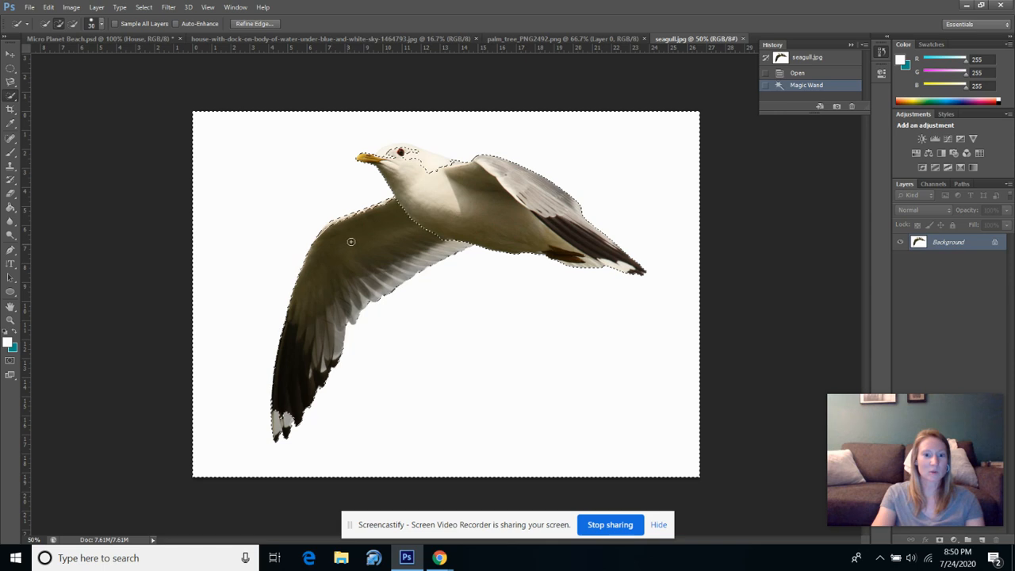
{"action": "mouse_move", "coordinate": [404, 216]}
{"action": "left_mouse_down"}
{"action": "mouse_move", "coordinate": [420, 194]}
{"action": "mouse_move", "coordinate": [401, 170]}
{"action": "left_mouse_up"}
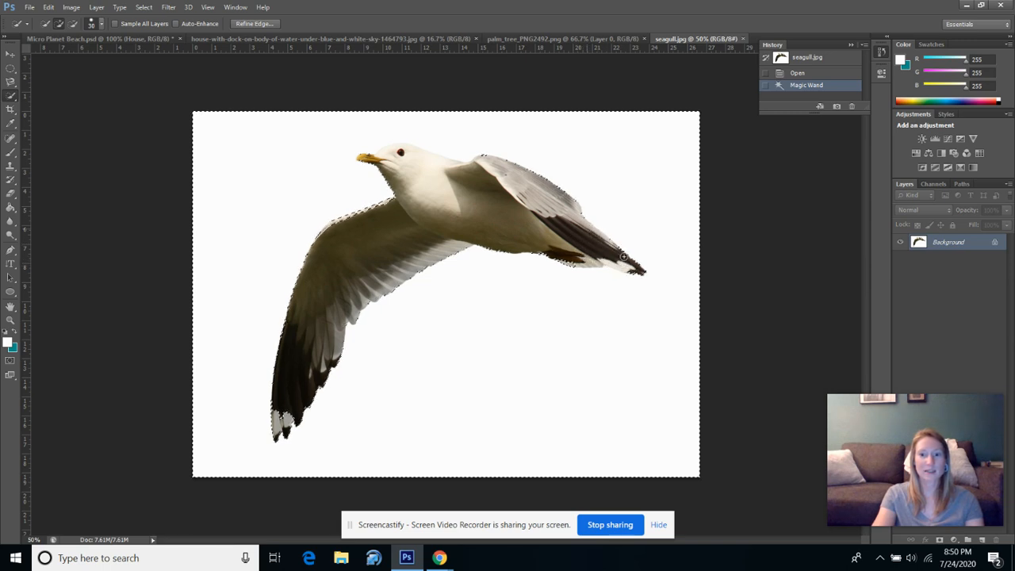
{"action": "left_click", "coordinate": [638, 269]}
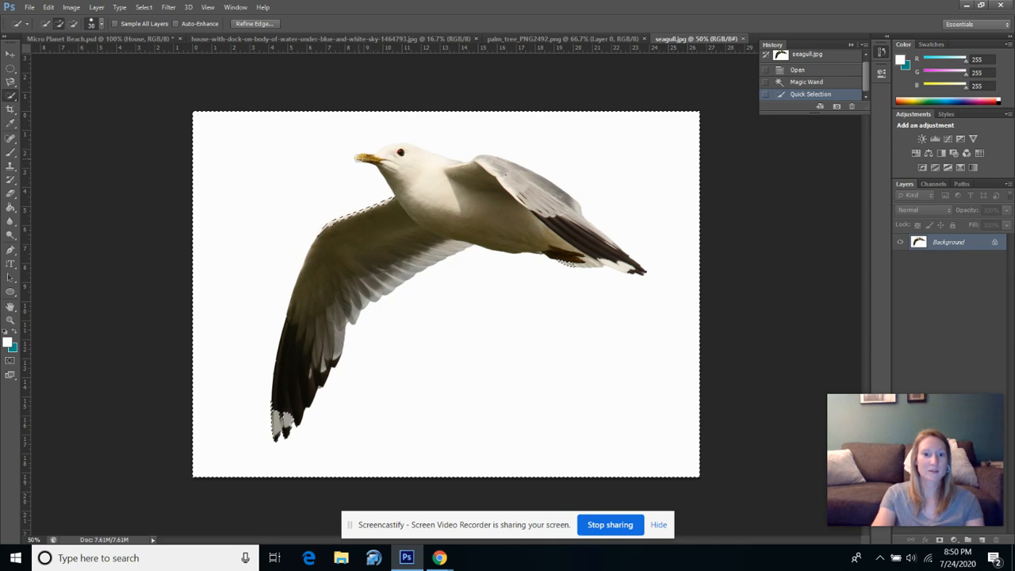
{"action": "left_click", "coordinate": [359, 159]}
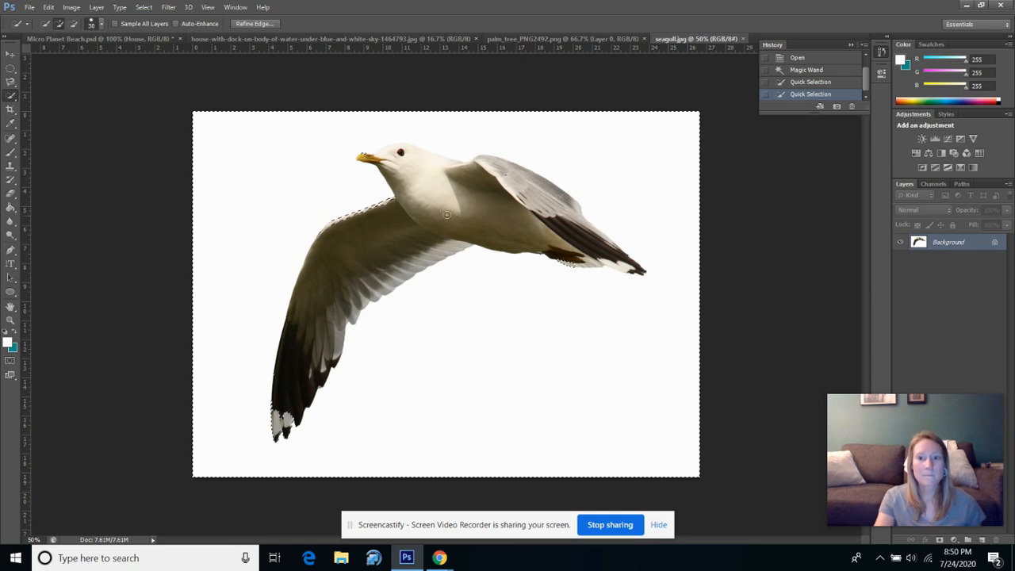
{"action": "left_click", "coordinate": [141, 8]}
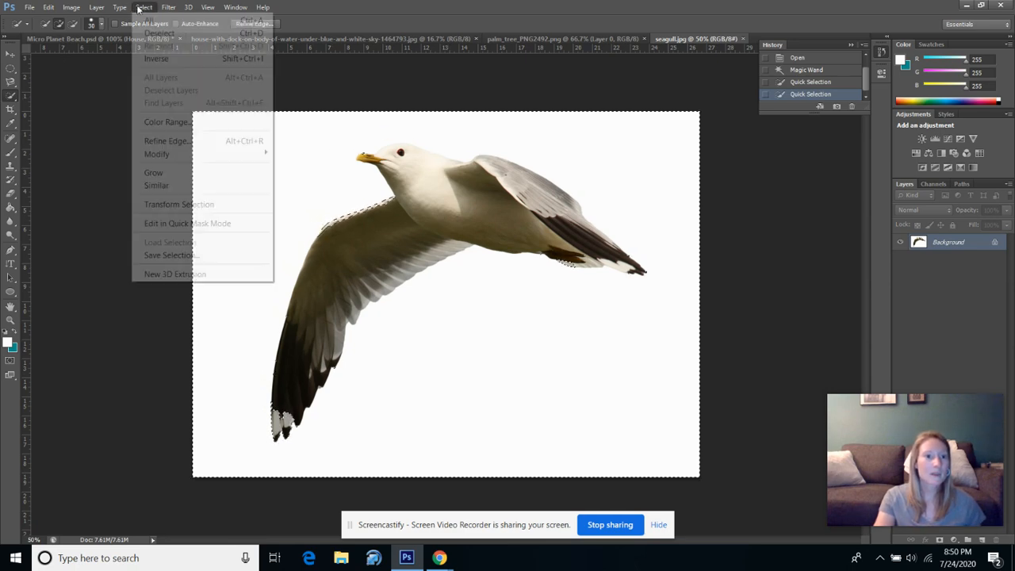
{"action": "left_click", "coordinate": [159, 32]}
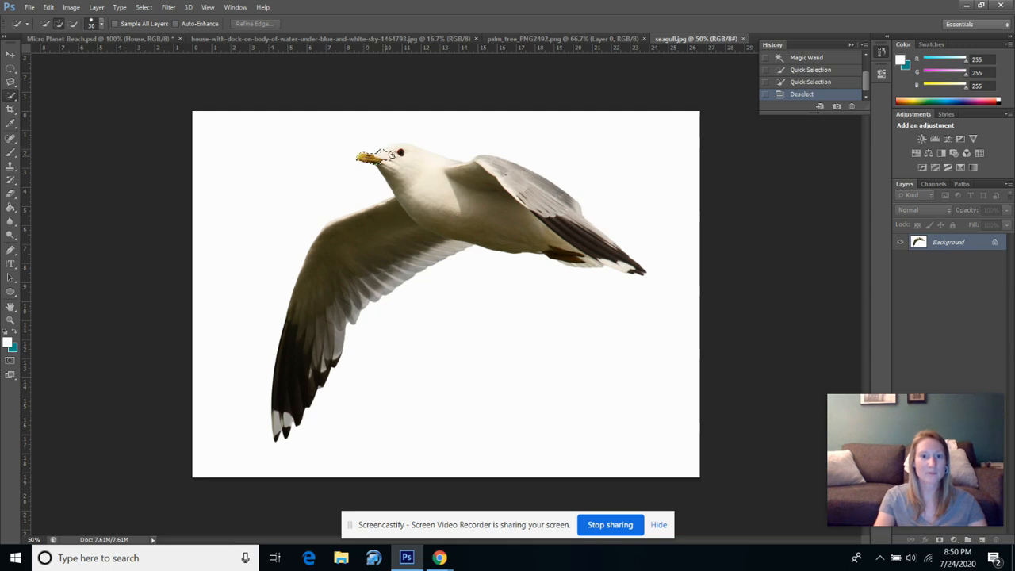
Select the seagull's head, body and both wings with the Quick Selection tool.
{"action": "mouse_move", "coordinate": [391, 154]}
{"action": "left_mouse_down"}
{"action": "mouse_move", "coordinate": [434, 160]}
{"action": "mouse_move", "coordinate": [528, 211]}
{"action": "mouse_move", "coordinate": [527, 187]}
{"action": "mouse_move", "coordinate": [567, 238]}
{"action": "mouse_move", "coordinate": [599, 242]}
{"action": "left_mouse_up"}
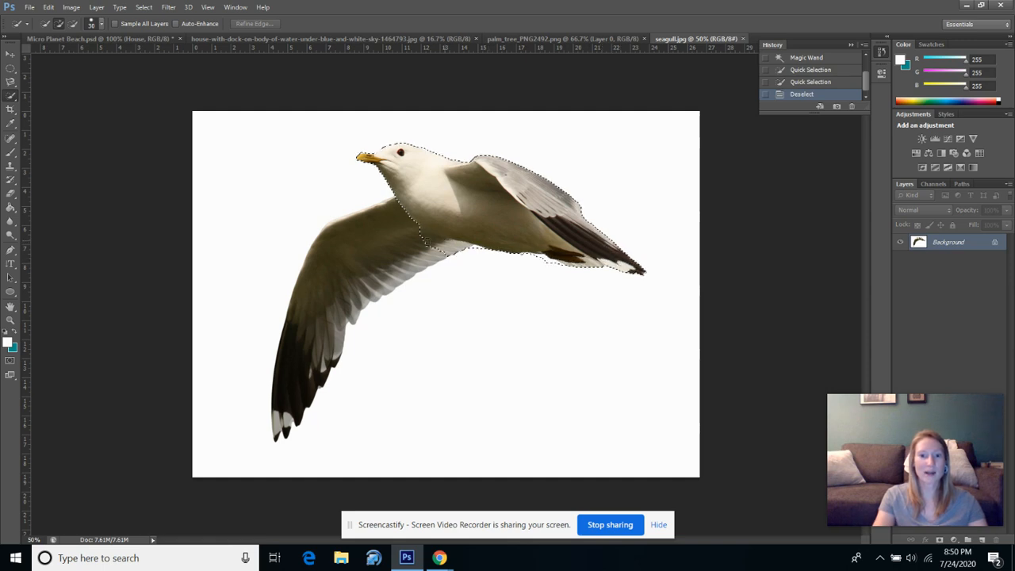
{"action": "left_click_drag", "start_coordinate": [427, 242], "coordinate": [359, 256]}
{"action": "left_click_drag", "start_coordinate": [316, 317], "coordinate": [317, 318]}
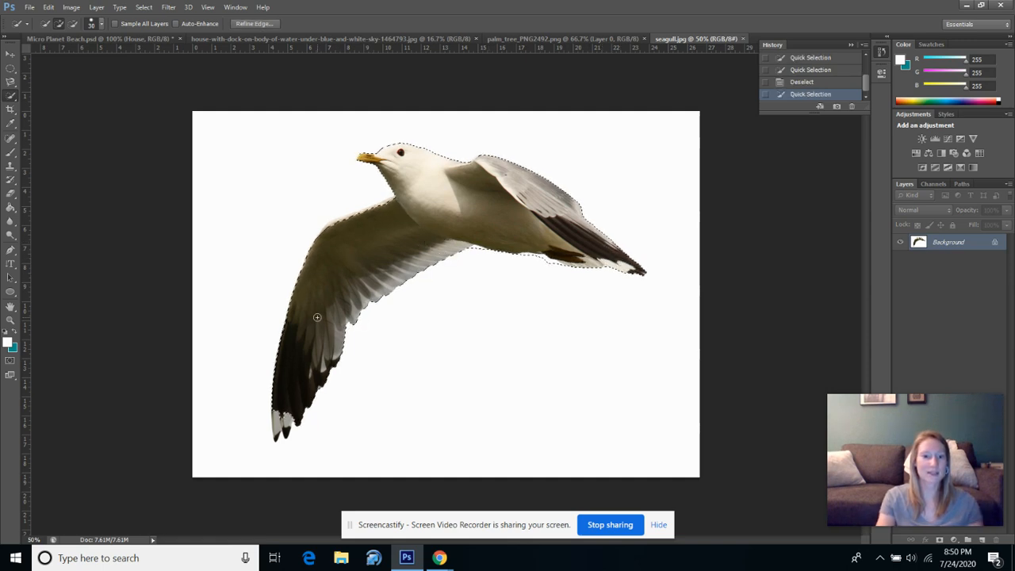
Copy the selected seagull and paste it into the Micro Planet Beach document as a new layer above House.
{"action": "left_click", "coordinate": [9, 54]}
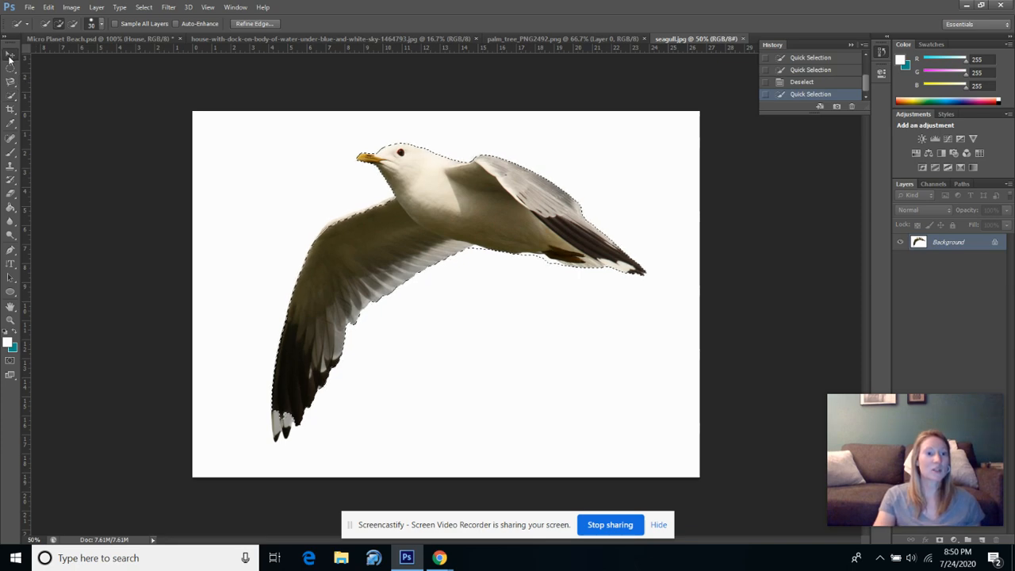
{"action": "left_click", "coordinate": [48, 7]}
{"action": "left_click", "coordinate": [77, 99]}
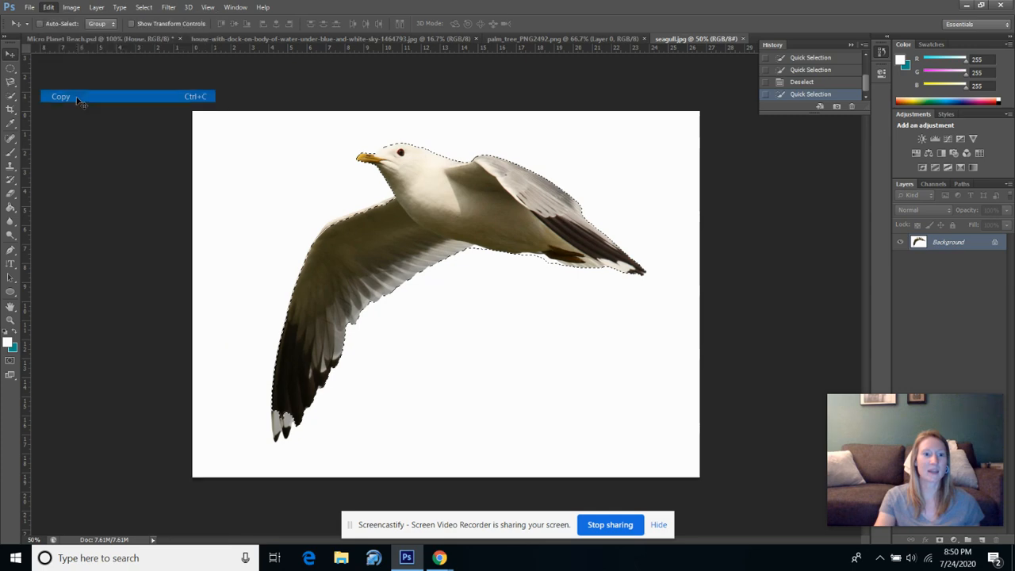
{"action": "left_click", "coordinate": [142, 38]}
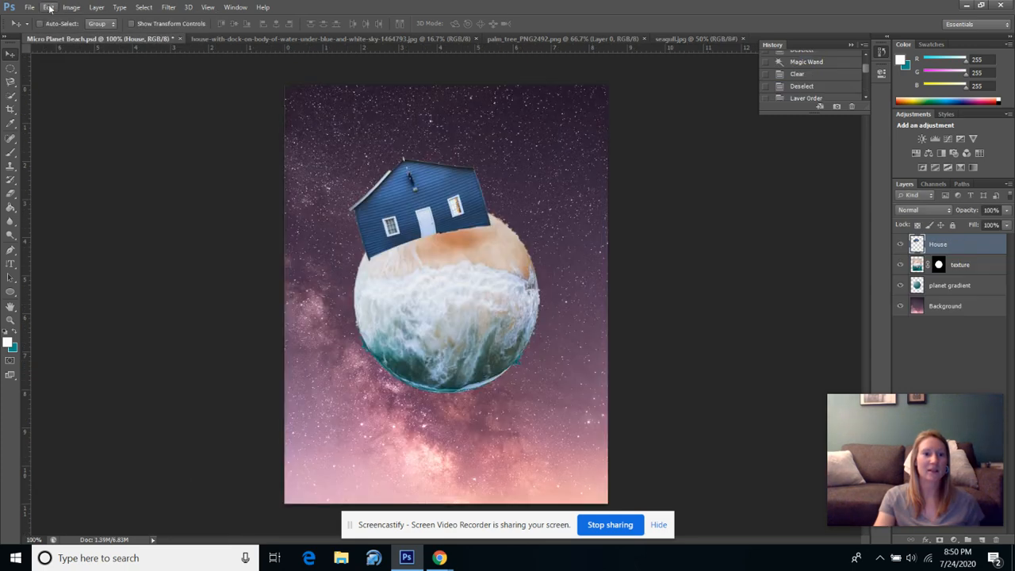
{"action": "left_click", "coordinate": [49, 7]}
{"action": "left_click", "coordinate": [102, 123]}
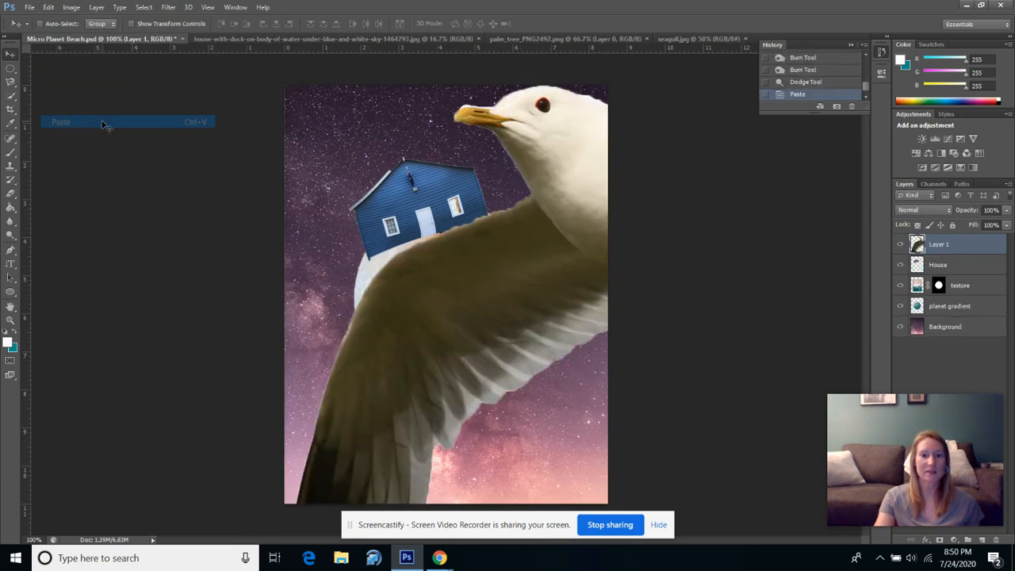
Scale the pasted seagull down to about 8.4% with Free Transform and place it over the planet's upper edge just below the house.
{"action": "left_click", "coordinate": [48, 7]}
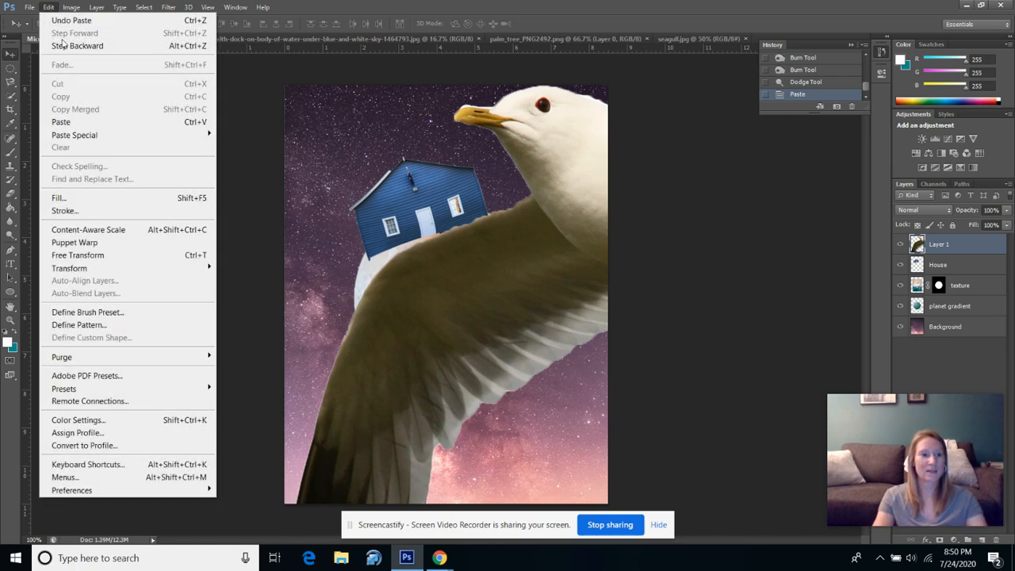
{"action": "left_click", "coordinate": [121, 259]}
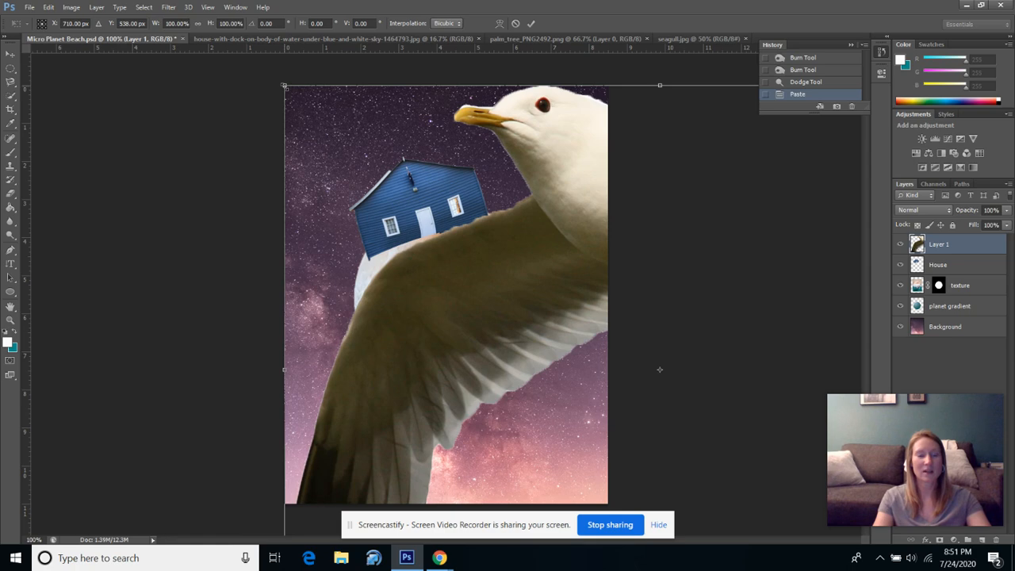
{"action": "left_click_drag", "start_coordinate": [285, 85], "coordinate": [645, 358]}
{"action": "left_click_drag", "start_coordinate": [712, 425], "coordinate": [351, 234]}
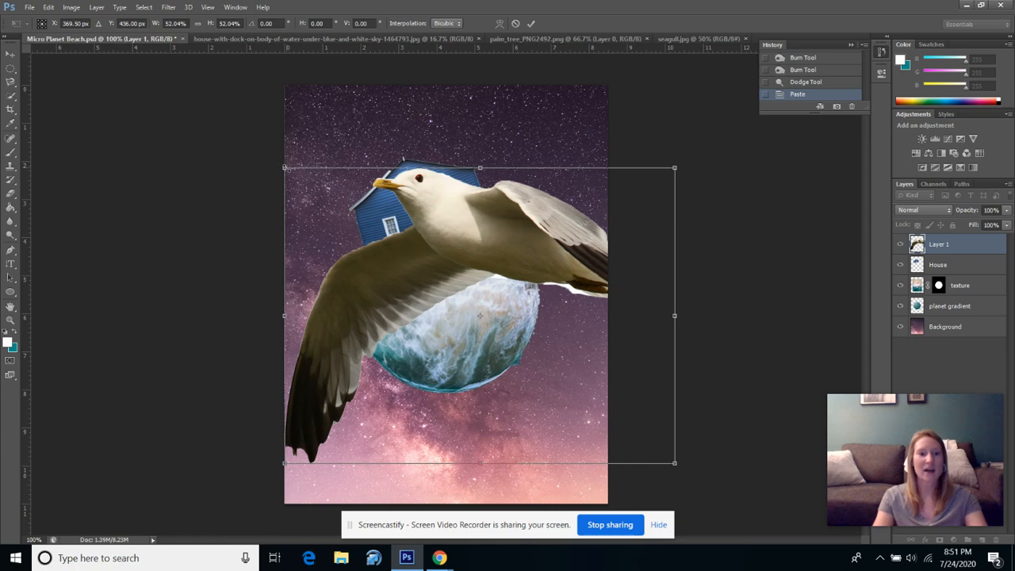
{"action": "left_click_drag", "start_coordinate": [285, 168], "coordinate": [445, 328]}
{"action": "left_click_drag", "start_coordinate": [493, 350], "coordinate": [412, 257]}
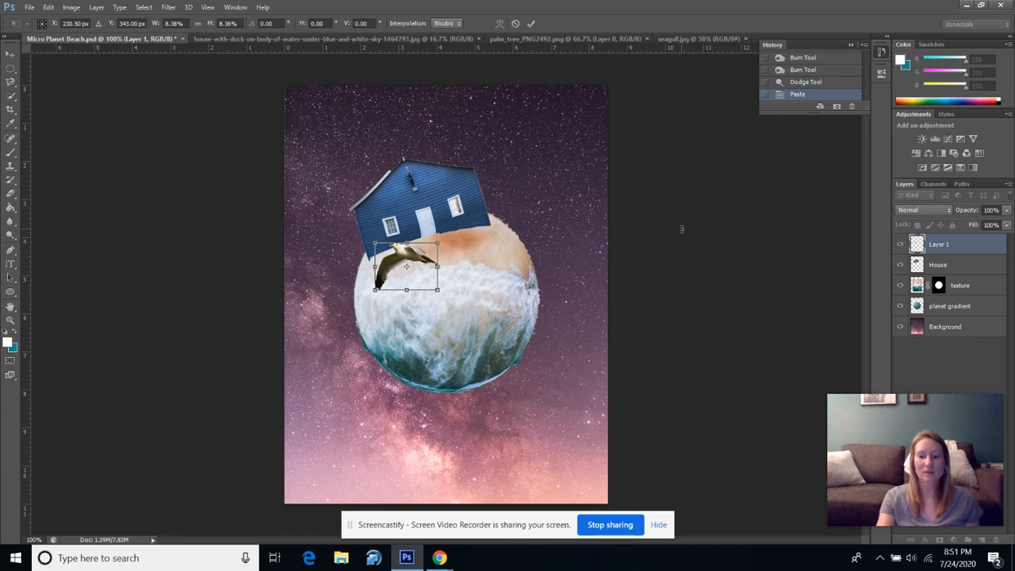
{"action": "key", "text": "Return"}
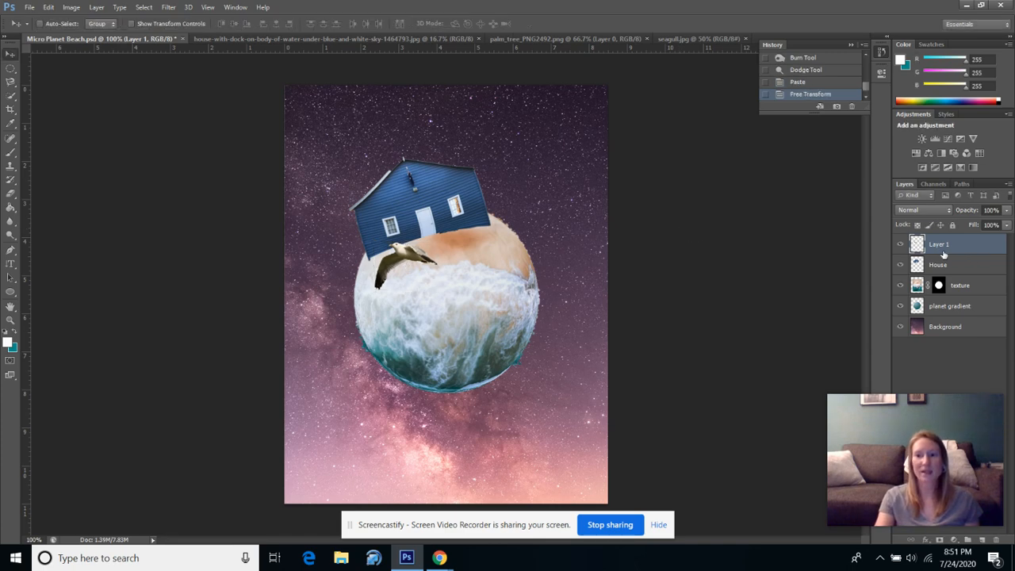
Rename the pasted bird's layer, Layer 1, as seagull.
{"action": "double_click", "coordinate": [942, 248]}
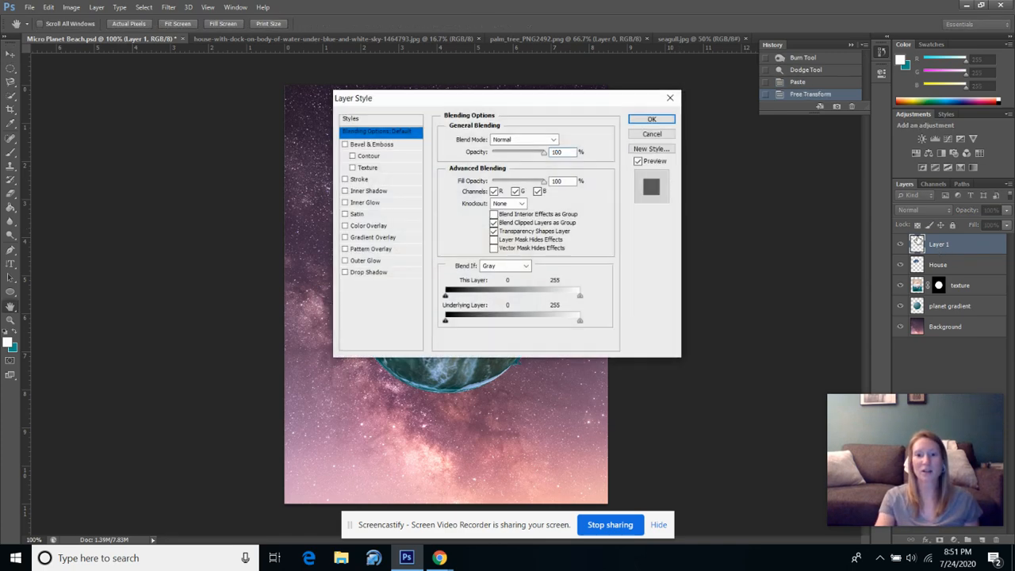
{"action": "left_click", "coordinate": [651, 134]}
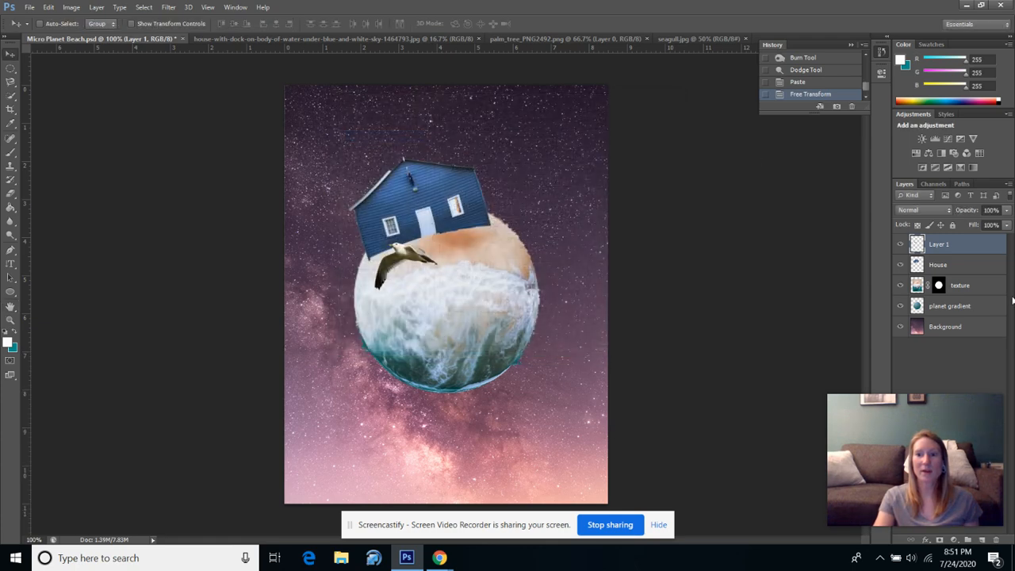
{"action": "double_click", "coordinate": [941, 246]}
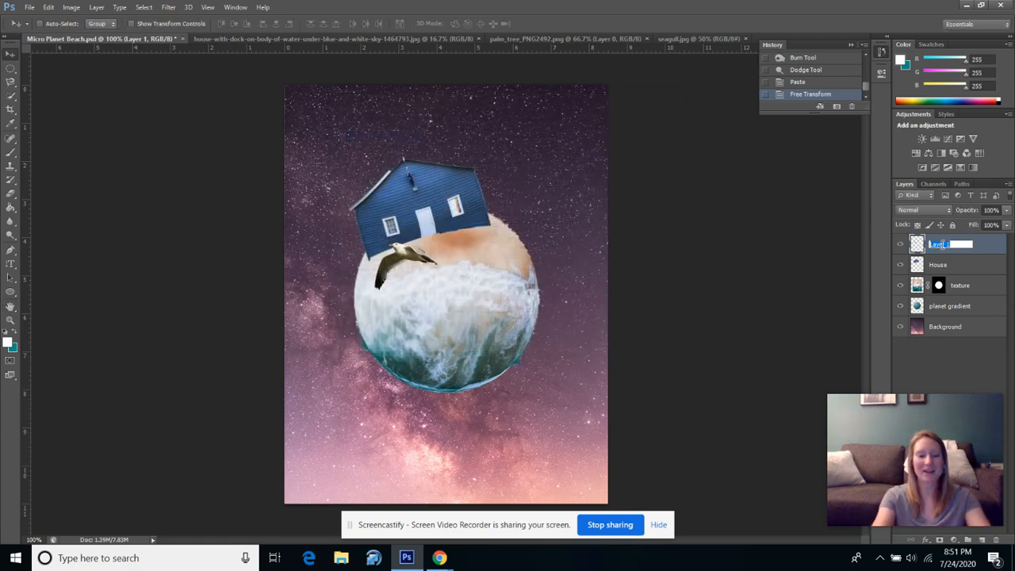
{"action": "type", "text": "seagull"}
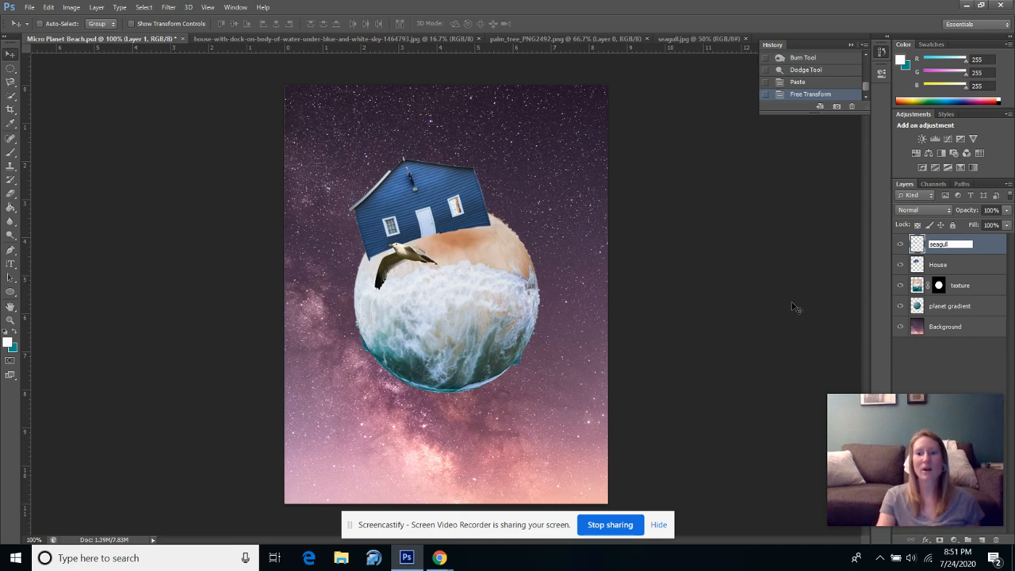
{"action": "key", "text": "Return"}
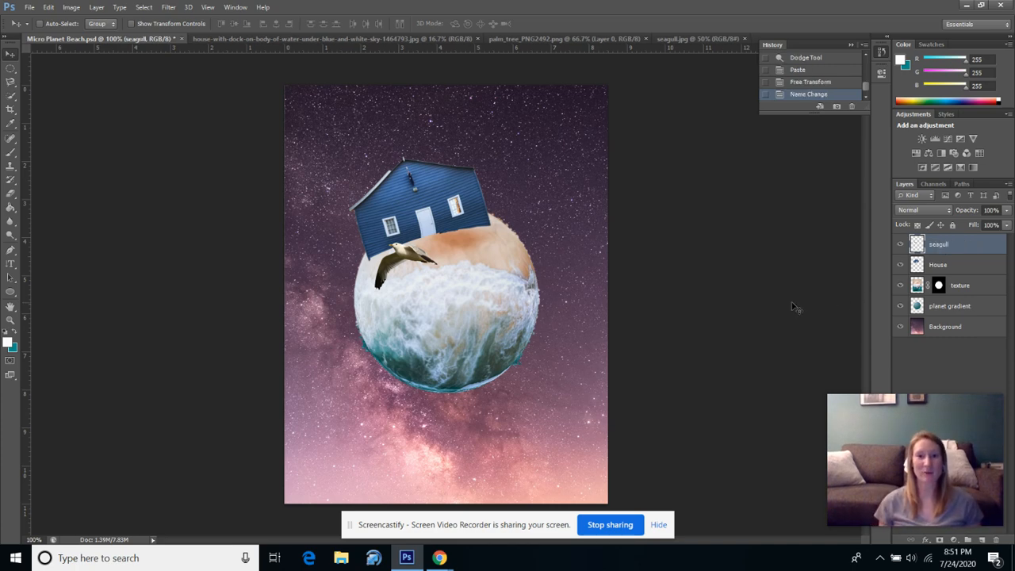